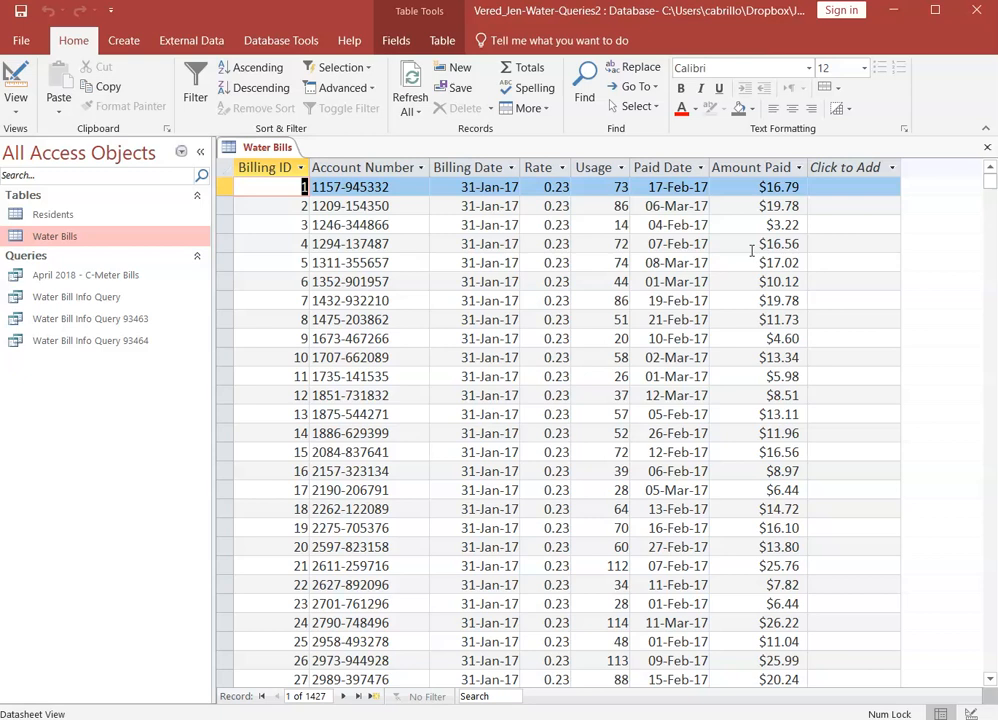
Add a new field named AmountDue below AmountPaid in the Water Bills table's Design view.
{"action": "left_click", "coordinate": [14, 72]}
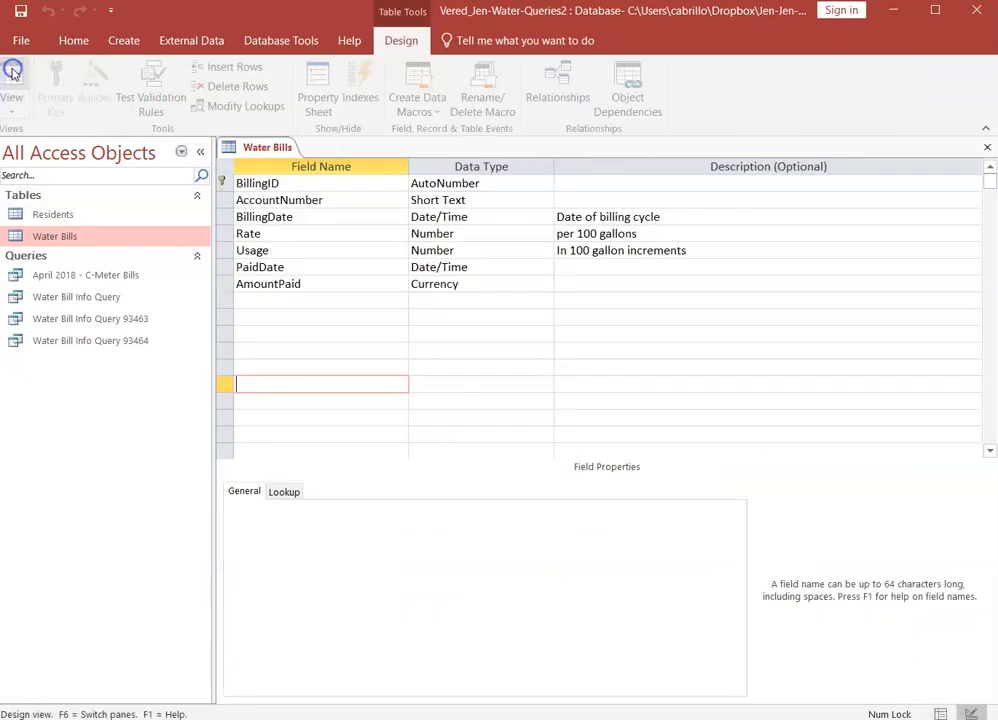
{"action": "left_click", "coordinate": [260, 300]}
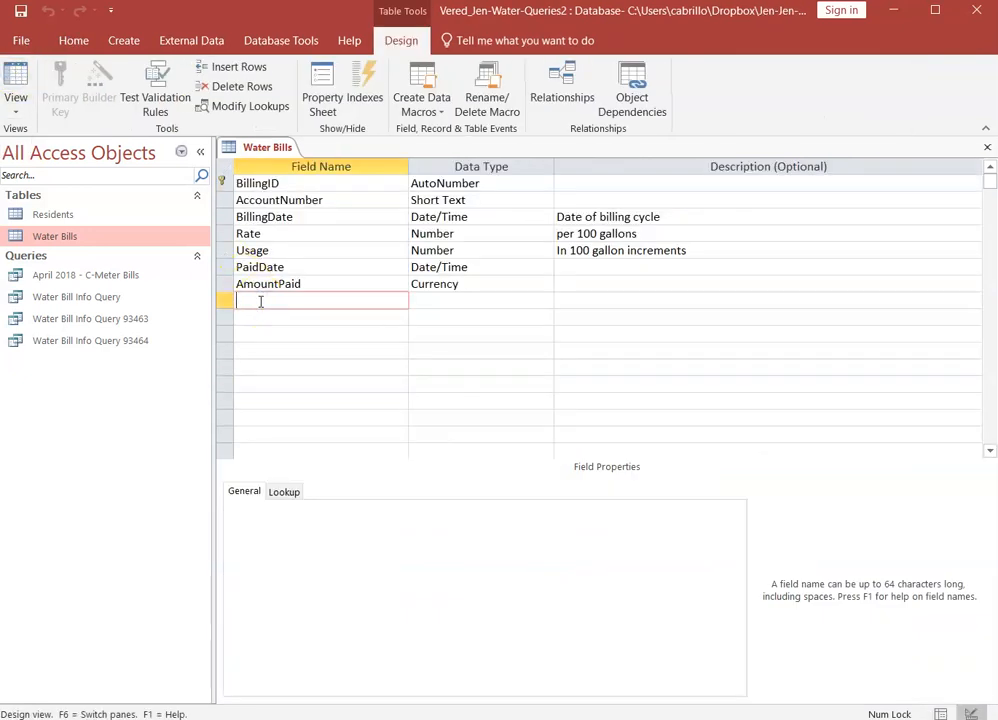
{"action": "type", "text": "AmountDue"}
Give the AmountDue field the caption "Amount Due", reusing a copy of its field name.
{"action": "left_click", "coordinate": [307, 305]}
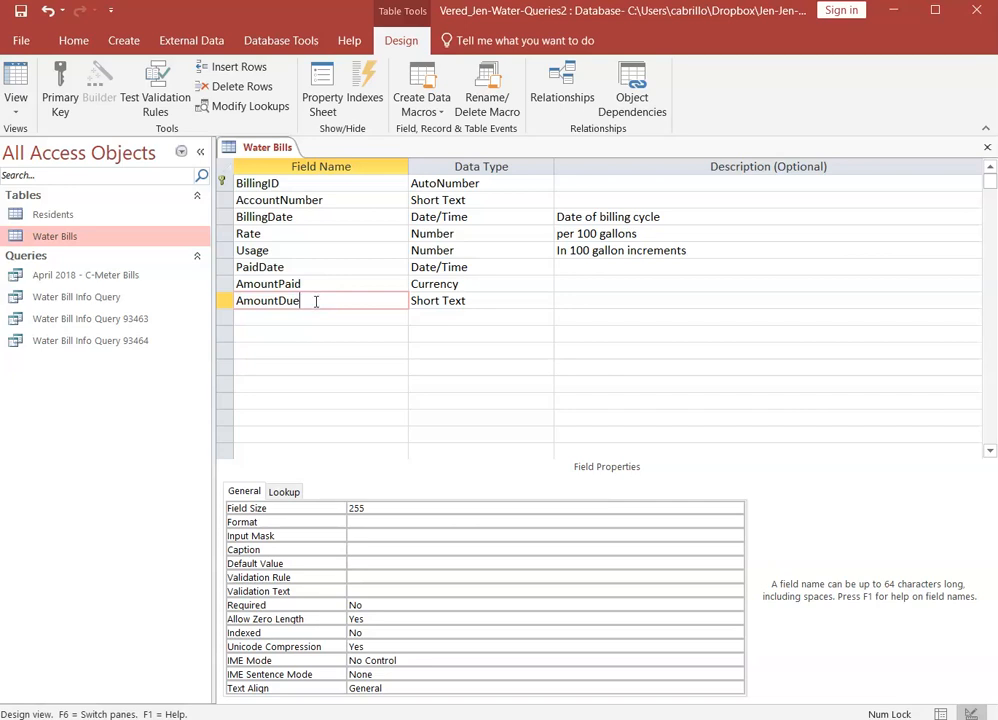
{"action": "left_click_drag", "start_coordinate": [314, 303], "coordinate": [231, 300]}
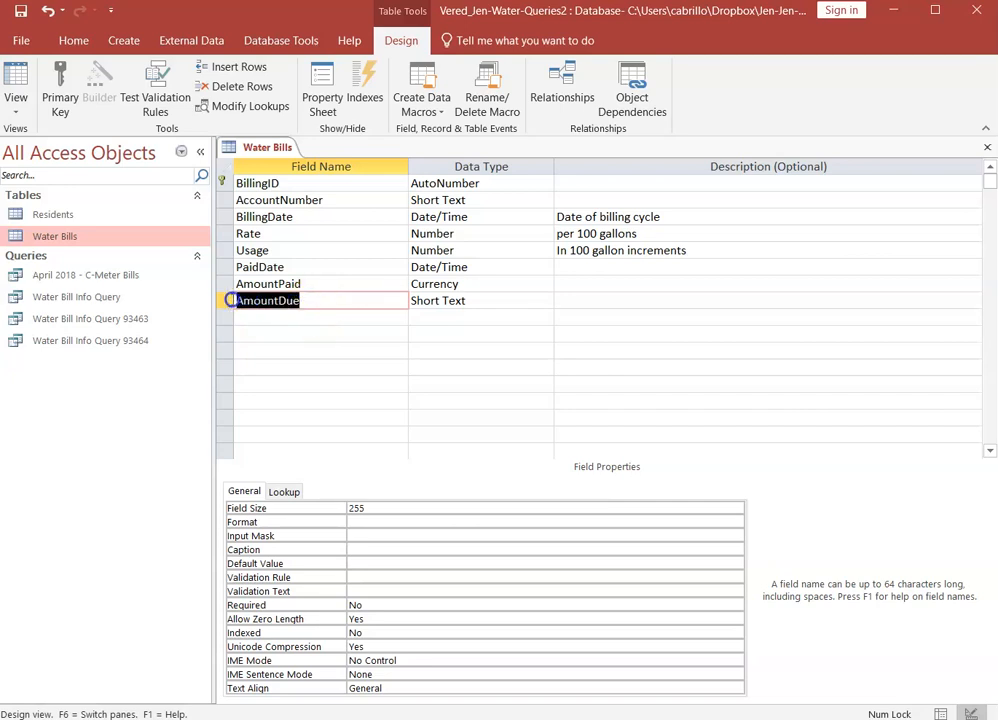
{"action": "key", "text": "ctrl+c"}
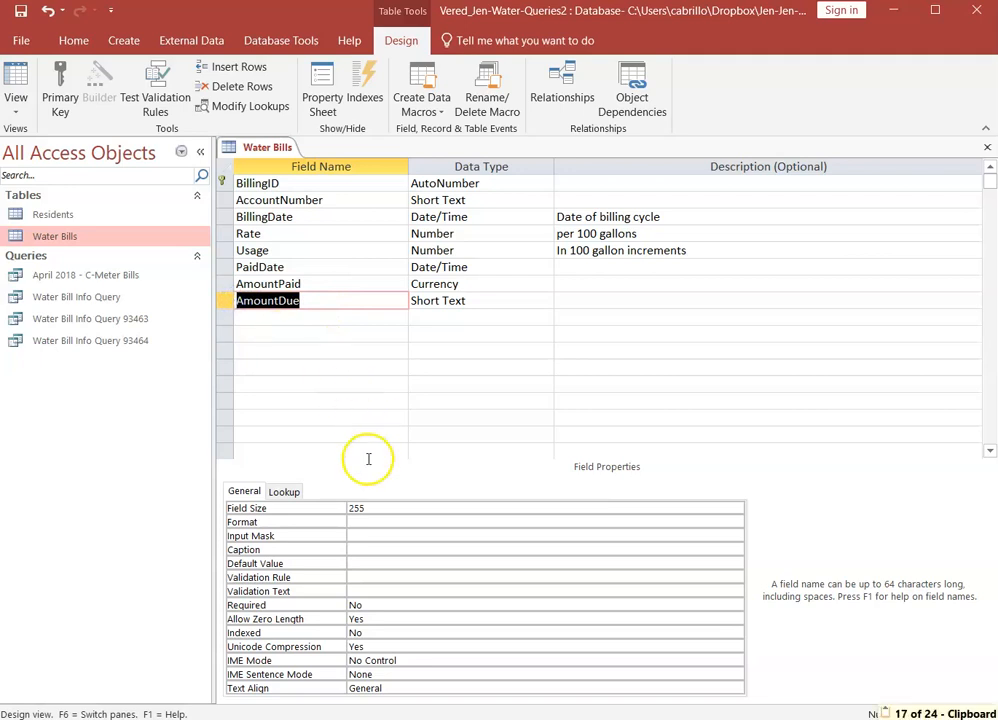
{"action": "left_click", "coordinate": [368, 549]}
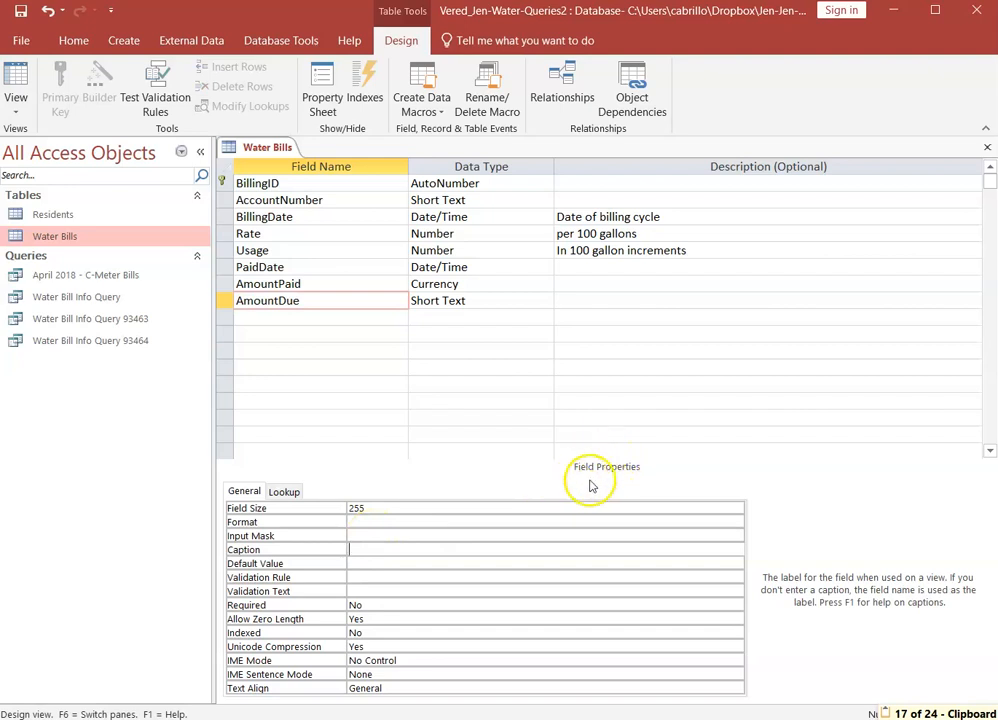
{"action": "key", "text": "ctrl+v"}
{"action": "left_click", "coordinate": [384, 549]}
{"action": "left_click", "coordinate": [371, 550]}
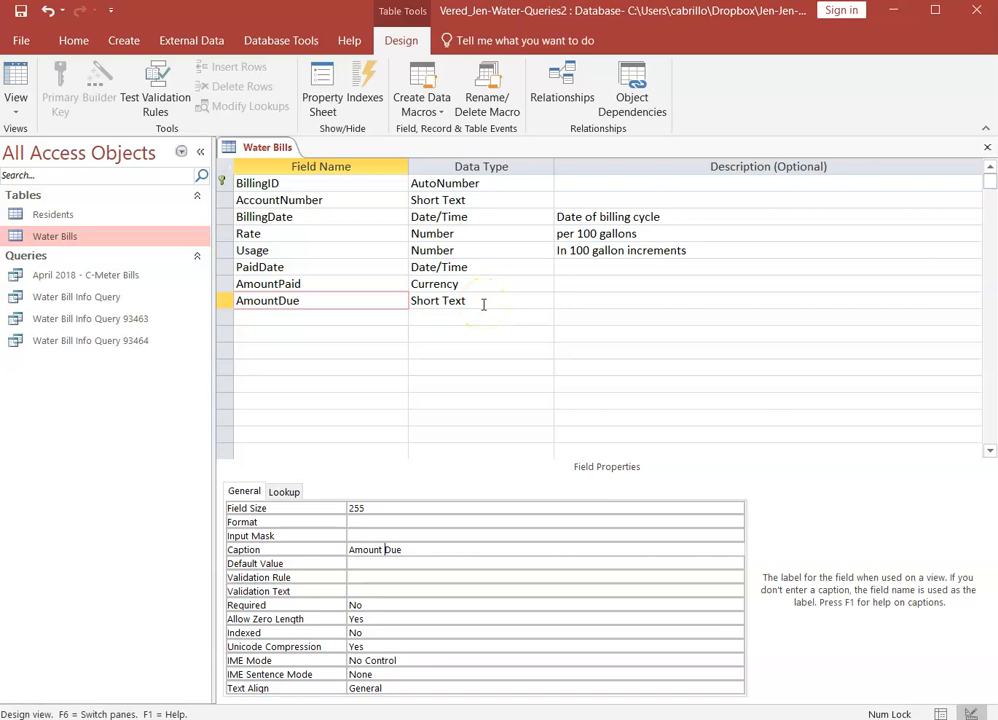
Enter "Rate multiplied by the Usage" as the description of the AmountDue field.
{"action": "left_click", "coordinate": [585, 302]}
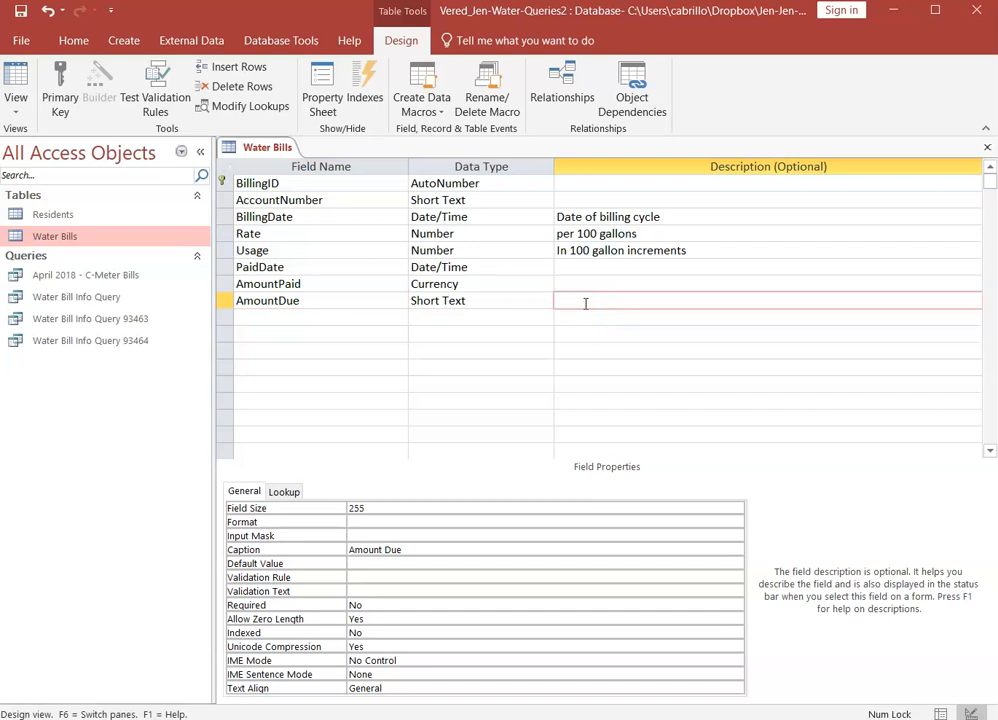
{"action": "type", "text": "Rate multiplied by the U"}
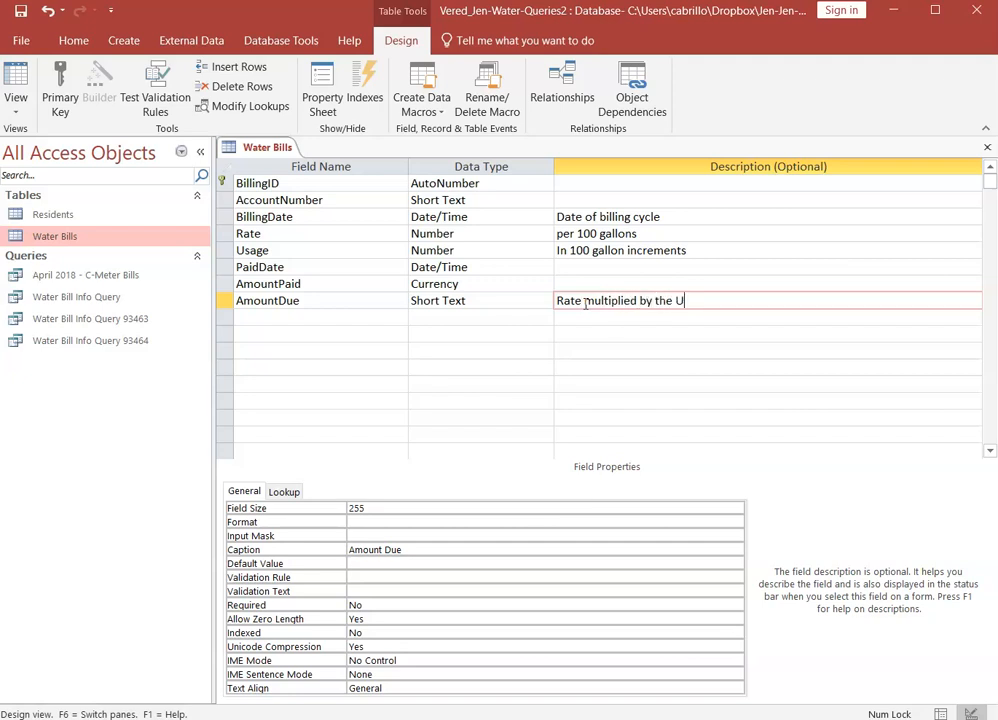
{"action": "type", "text": "sage"}
Change the AmountDue field's data type to Calculated and enlarge the Expression Builder dialog.
{"action": "left_click", "coordinate": [544, 300]}
{"action": "left_click", "coordinate": [545, 301]}
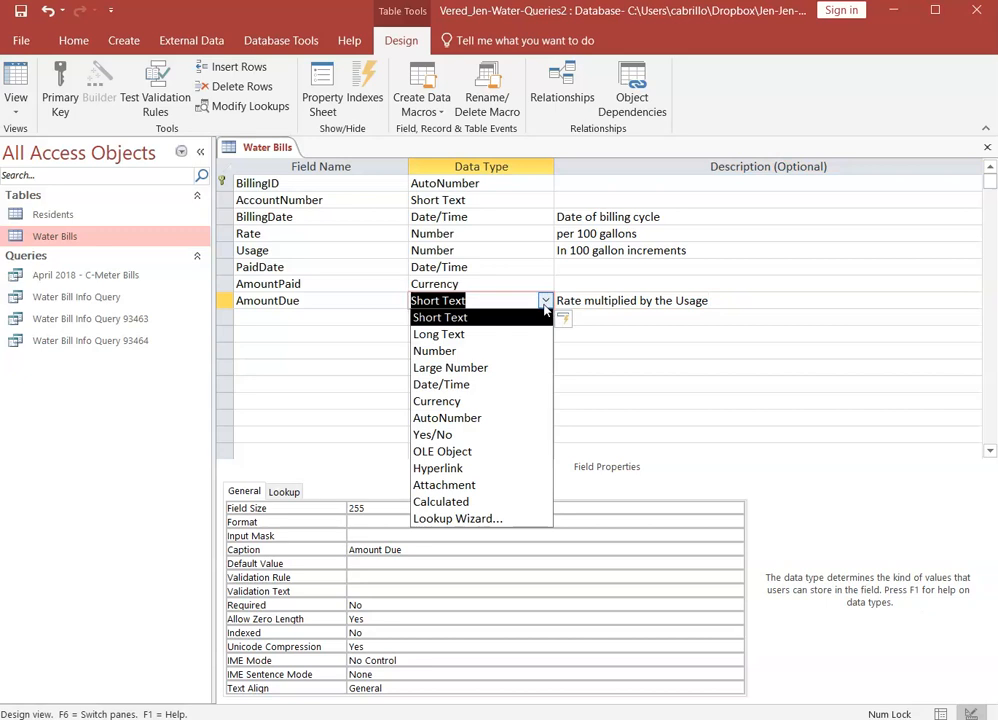
{"action": "left_click", "coordinate": [487, 501]}
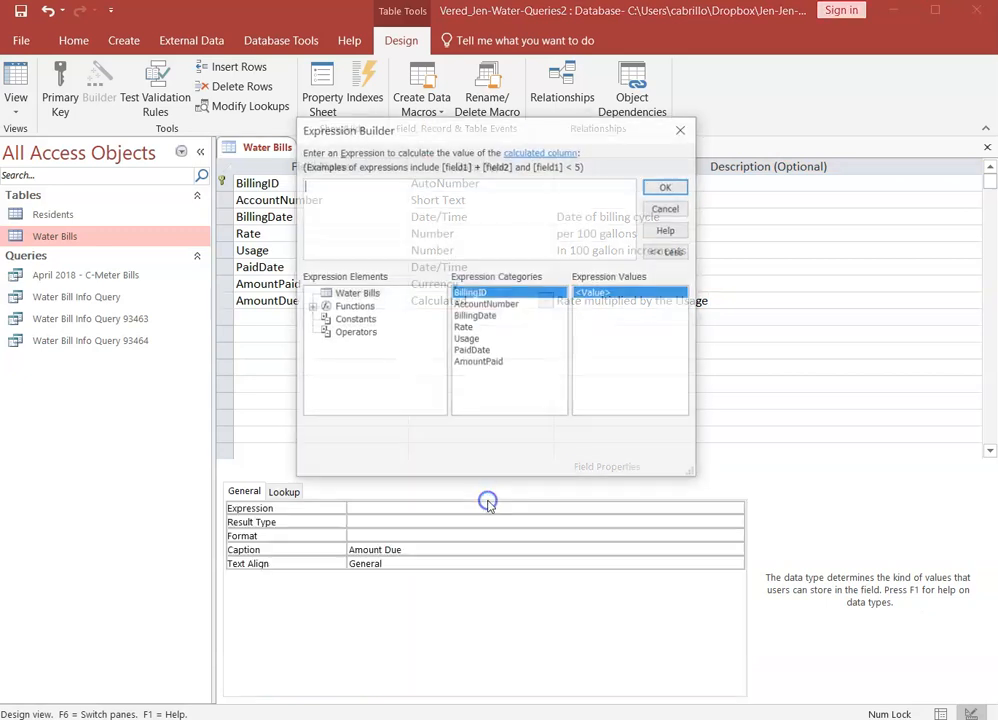
{"action": "left_click_drag", "start_coordinate": [515, 120], "coordinate": [537, 111]}
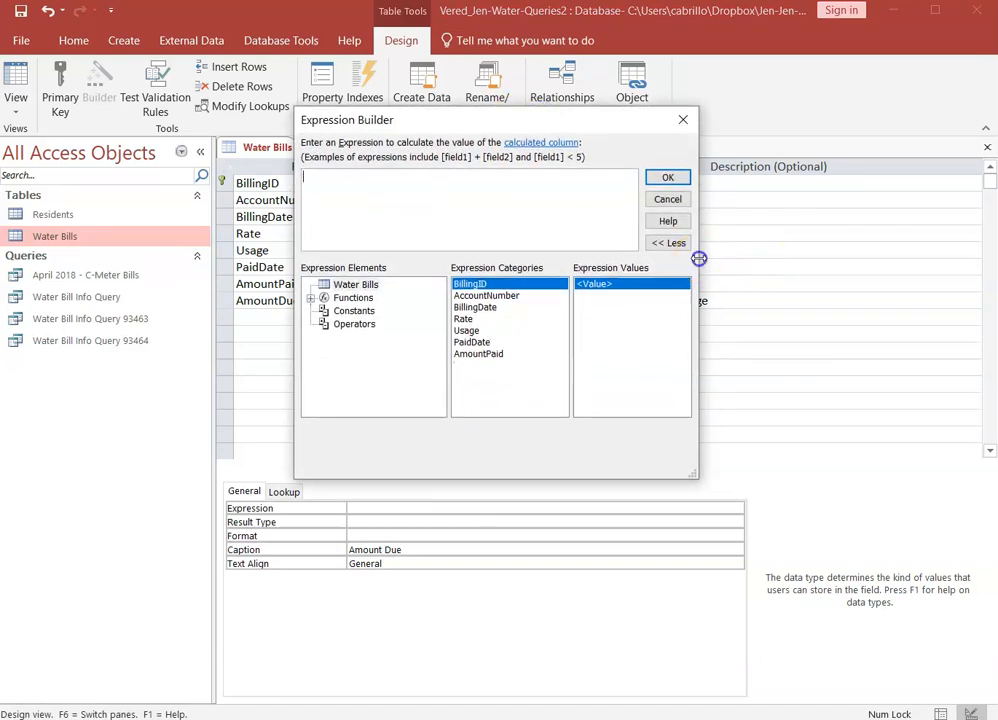
{"action": "left_click_drag", "start_coordinate": [698, 258], "coordinate": [811, 270]}
{"action": "mouse_move", "coordinate": [640, 482]}
{"action": "left_mouse_down"}
{"action": "mouse_move", "coordinate": [635, 437]}
{"action": "mouse_move", "coordinate": [635, 506]}
{"action": "left_mouse_up"}
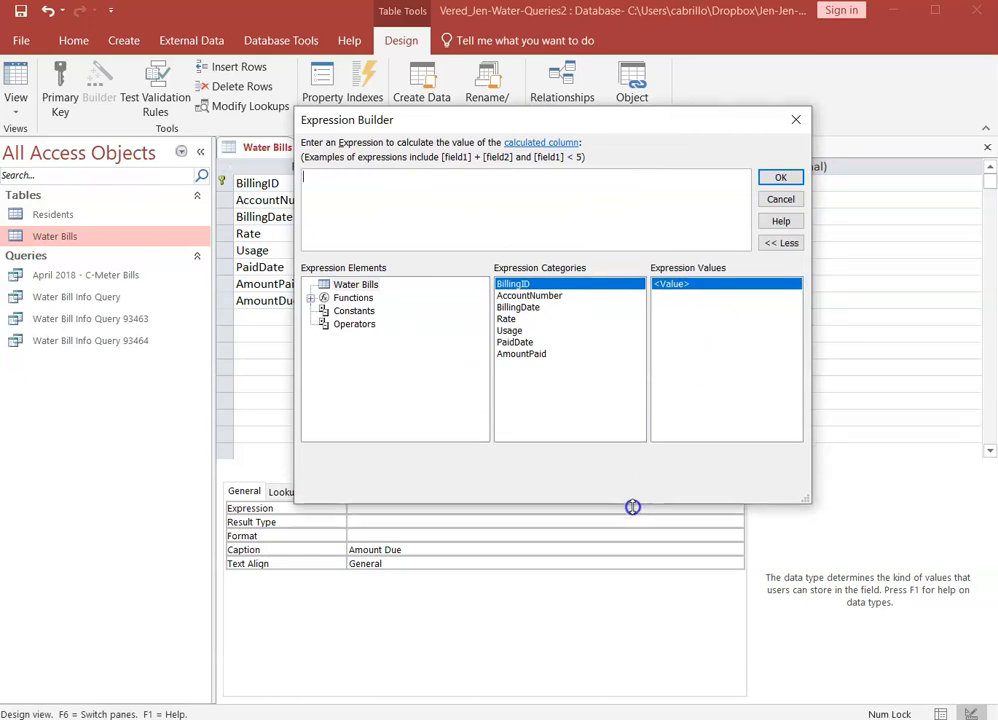
Build the expression [Rate] * [Usage] for the AmountDue field and accept it.
{"action": "left_click", "coordinate": [558, 191]}
{"action": "double_click", "coordinate": [506, 319]}
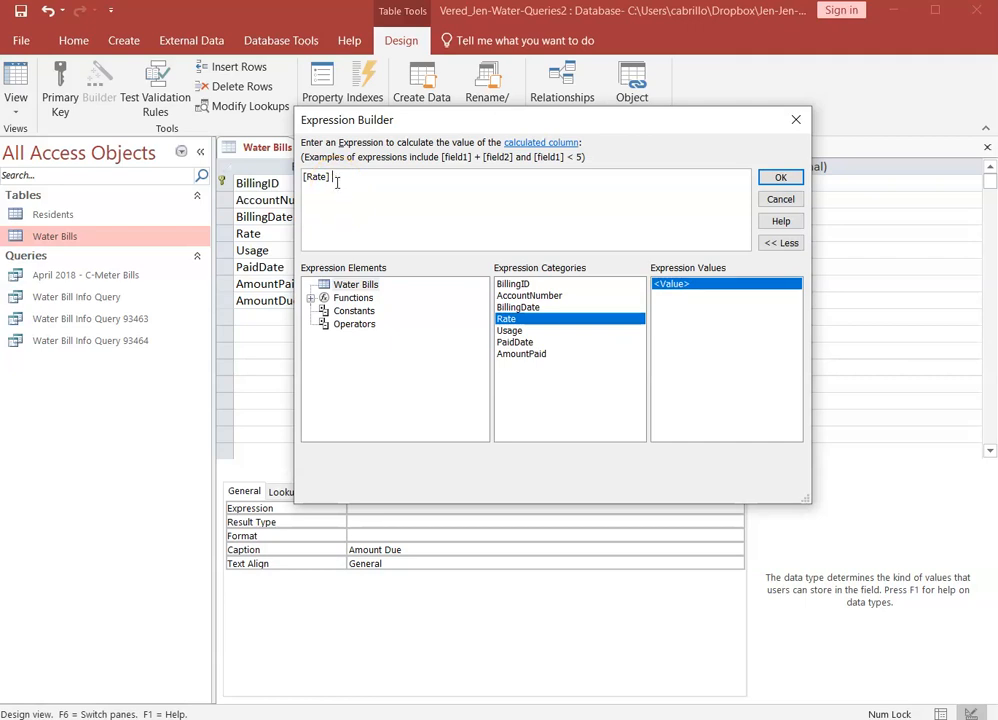
{"action": "left_click", "coordinate": [358, 326]}
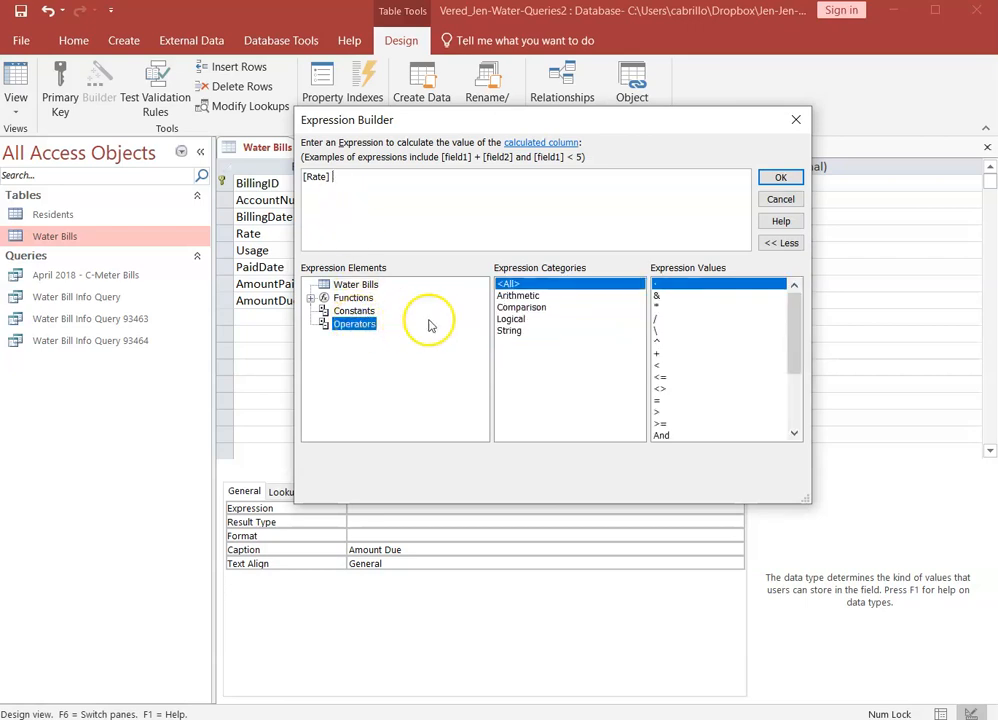
{"action": "double_click", "coordinate": [658, 309]}
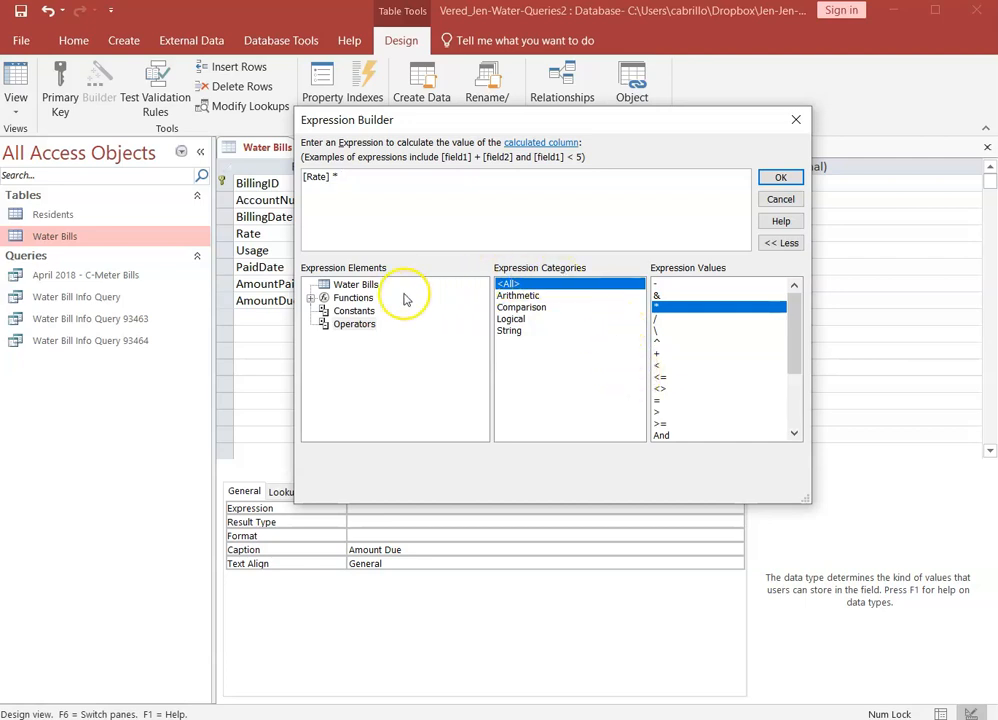
{"action": "left_click", "coordinate": [360, 285]}
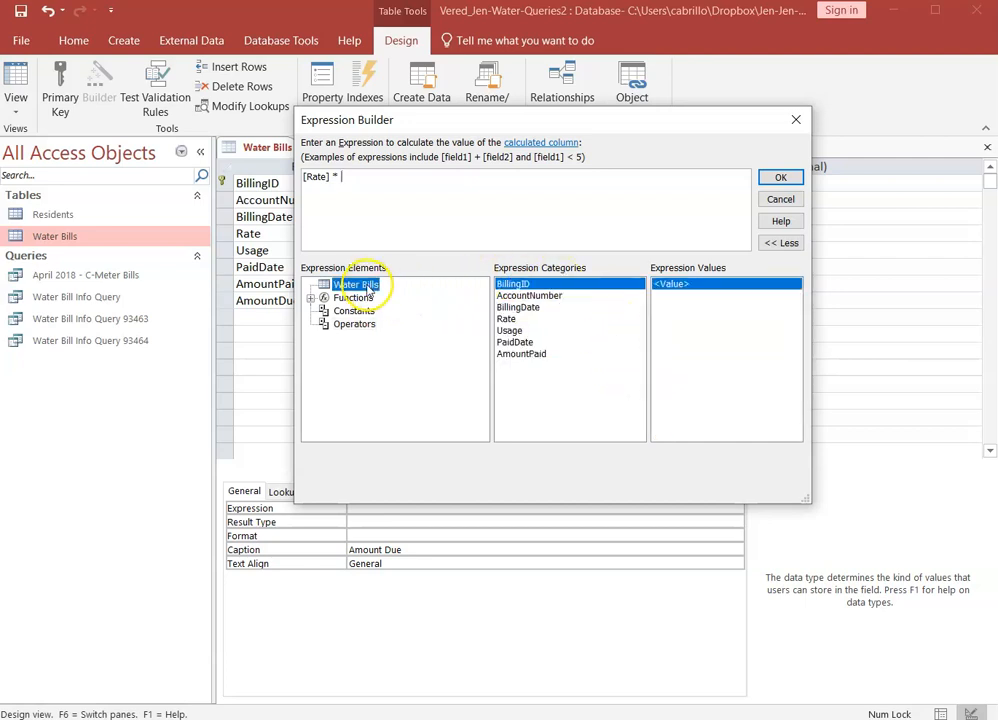
{"action": "double_click", "coordinate": [509, 330]}
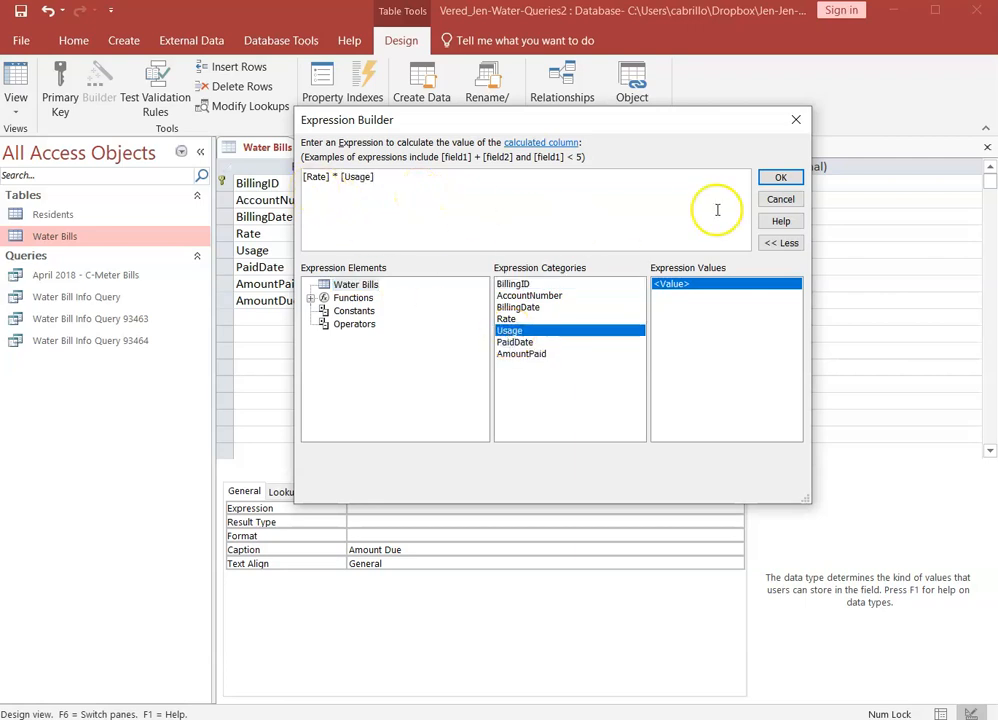
{"action": "left_click", "coordinate": [778, 179]}
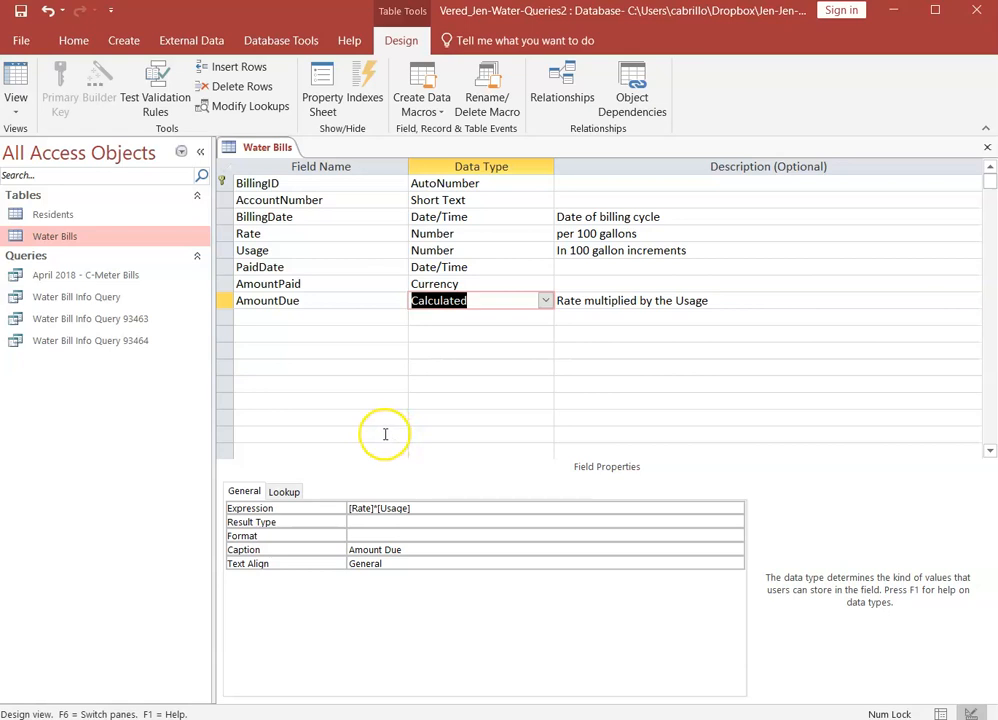
Save the table design and fit the Amount Due column to its contents in Datasheet view.
{"action": "left_click", "coordinate": [19, 11]}
{"action": "left_click", "coordinate": [14, 75]}
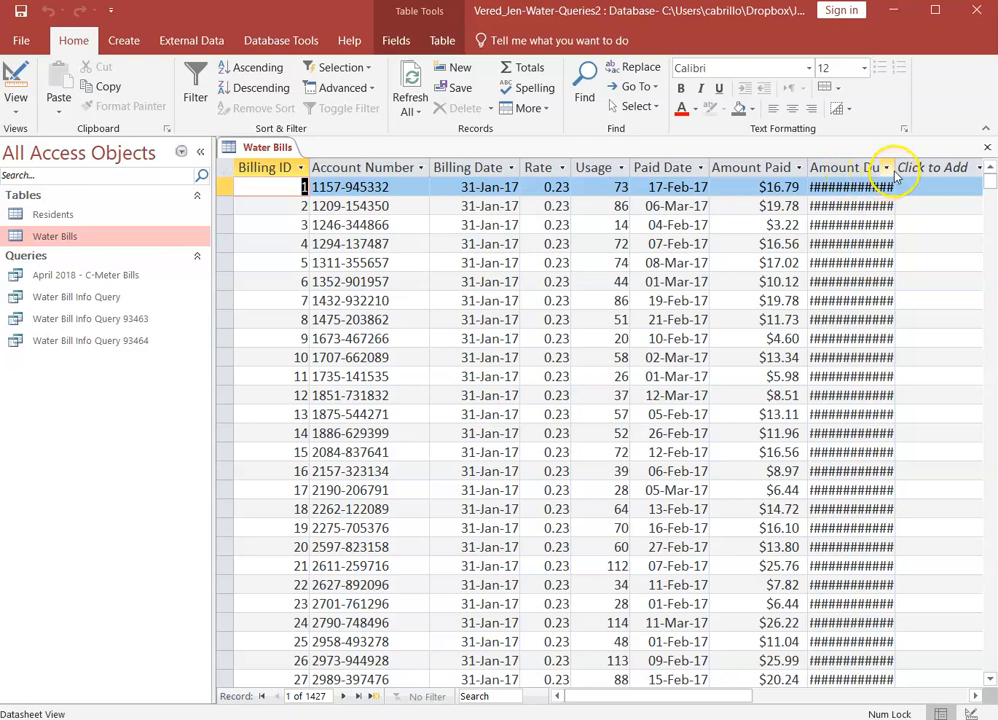
{"action": "double_click", "coordinate": [893, 167]}
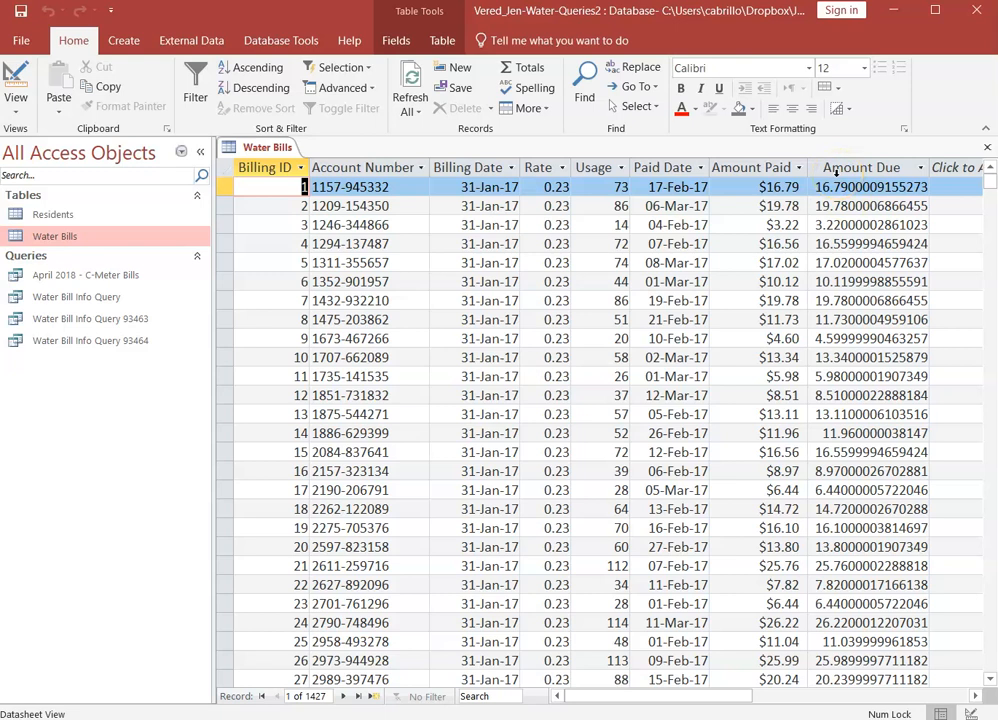
Return to Design view and set the AmountDue field's display format to Currency.
{"action": "left_click", "coordinate": [14, 80]}
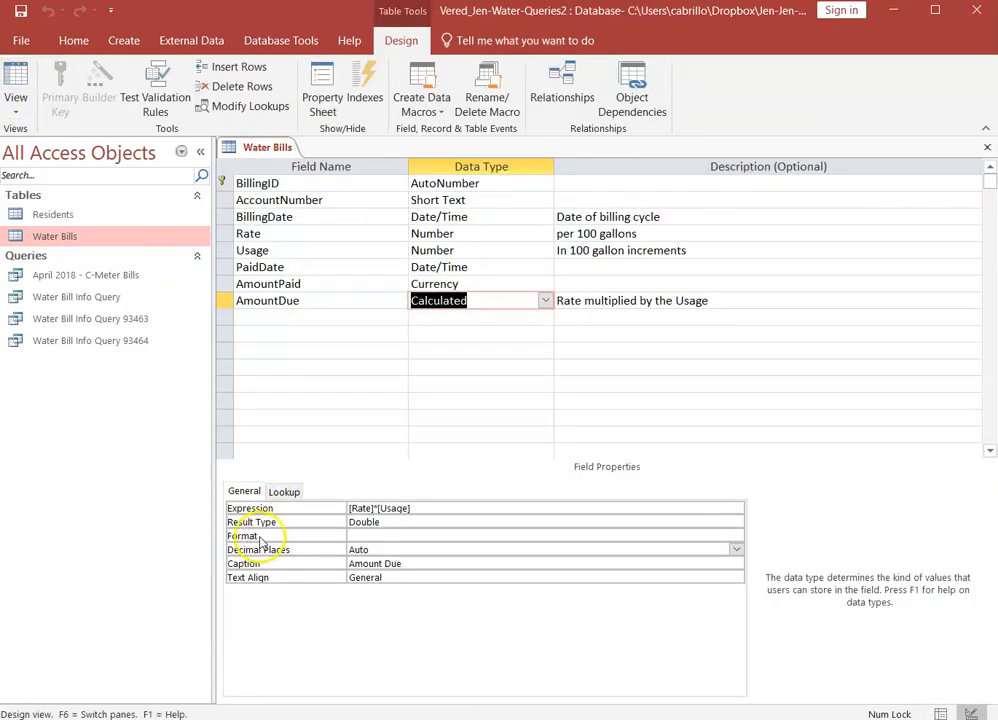
{"action": "left_click", "coordinate": [473, 303]}
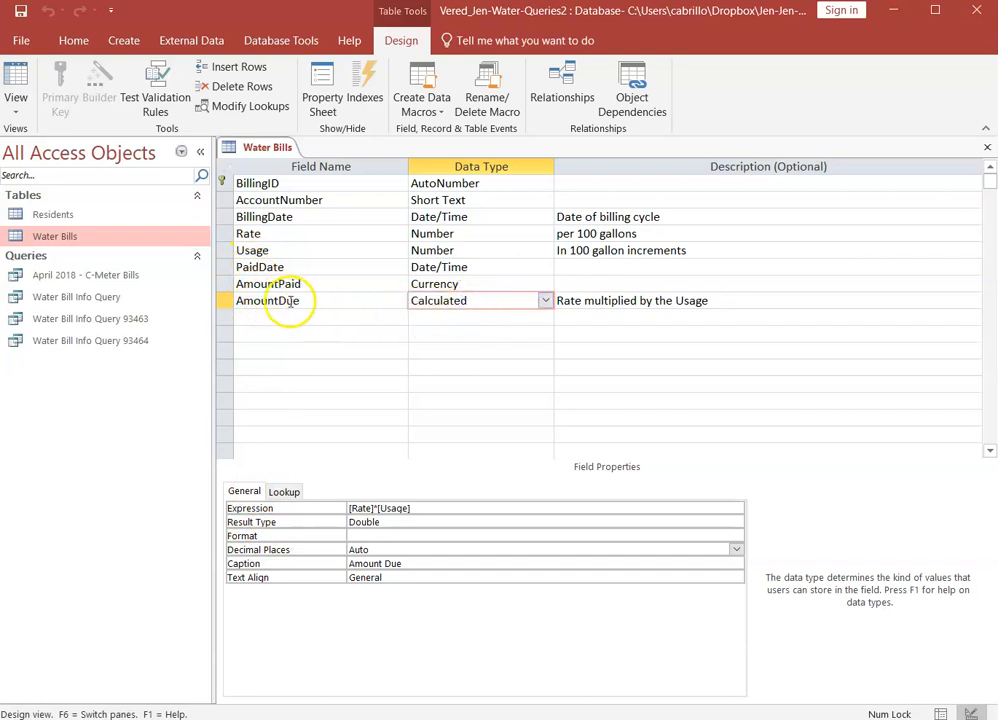
{"action": "left_click", "coordinate": [313, 301]}
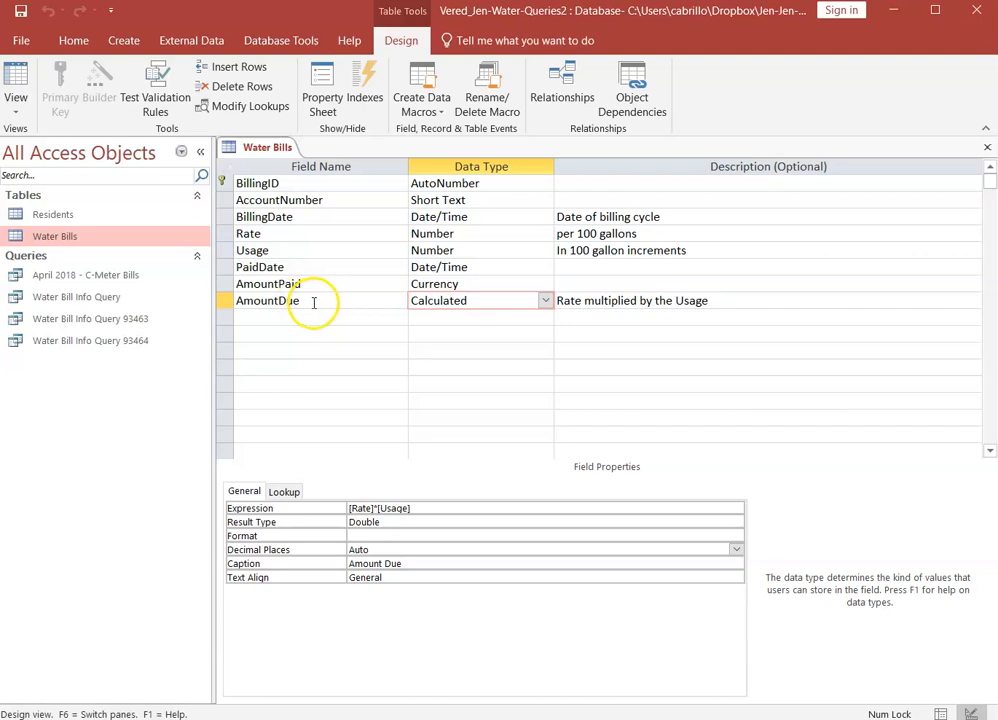
{"action": "left_click", "coordinate": [474, 284]}
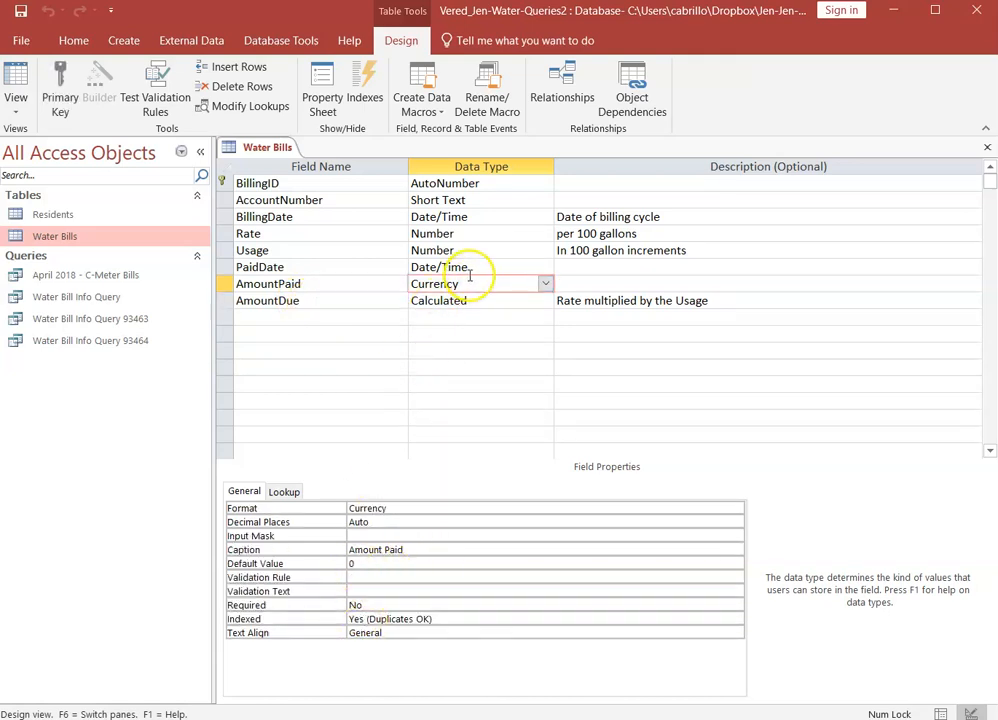
{"action": "left_click", "coordinate": [478, 300]}
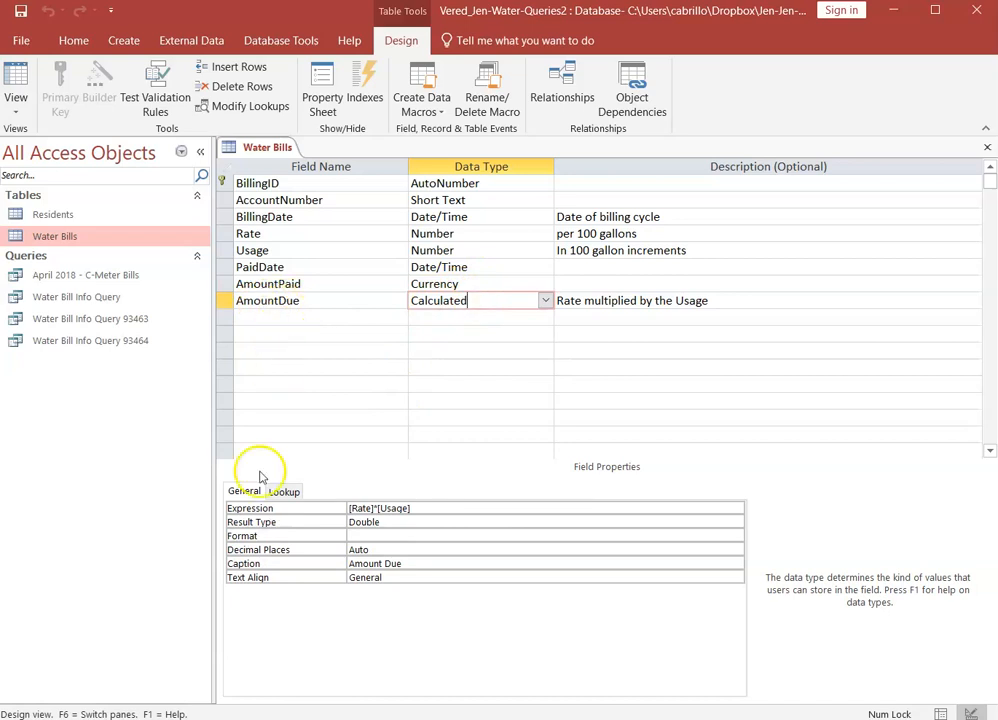
{"action": "left_click", "coordinate": [256, 536]}
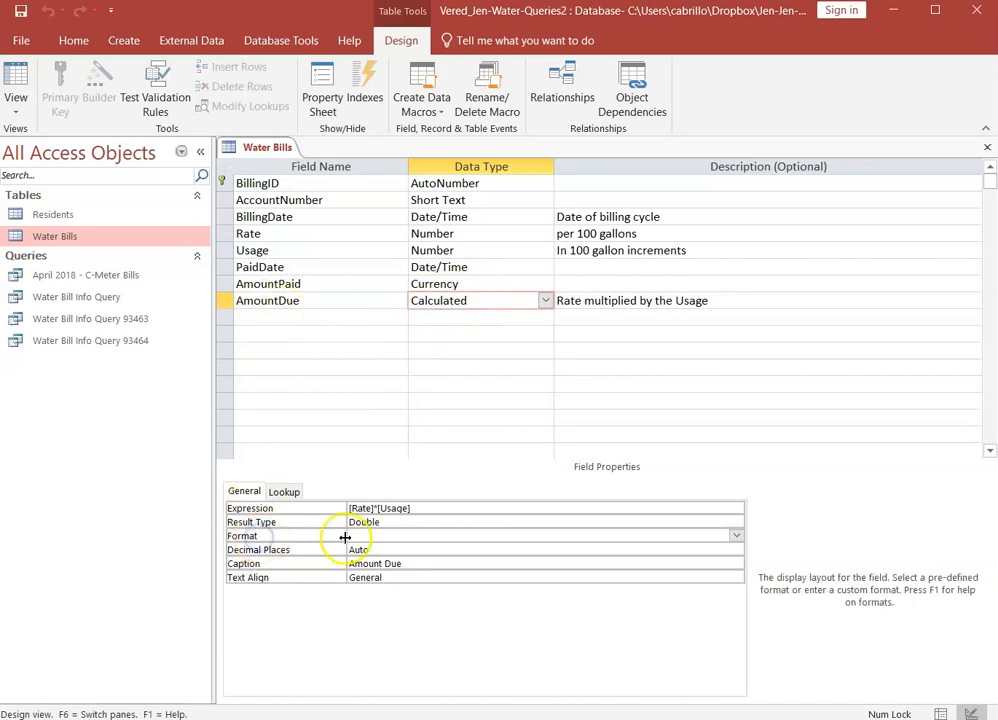
{"action": "left_click", "coordinate": [735, 538]}
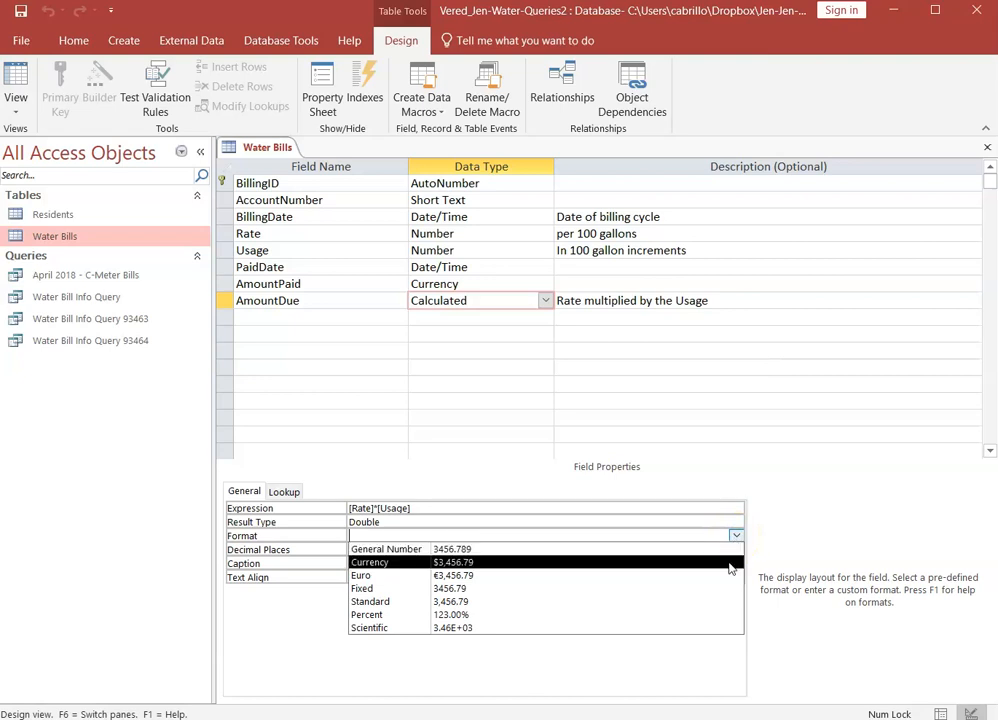
{"action": "left_click", "coordinate": [730, 563]}
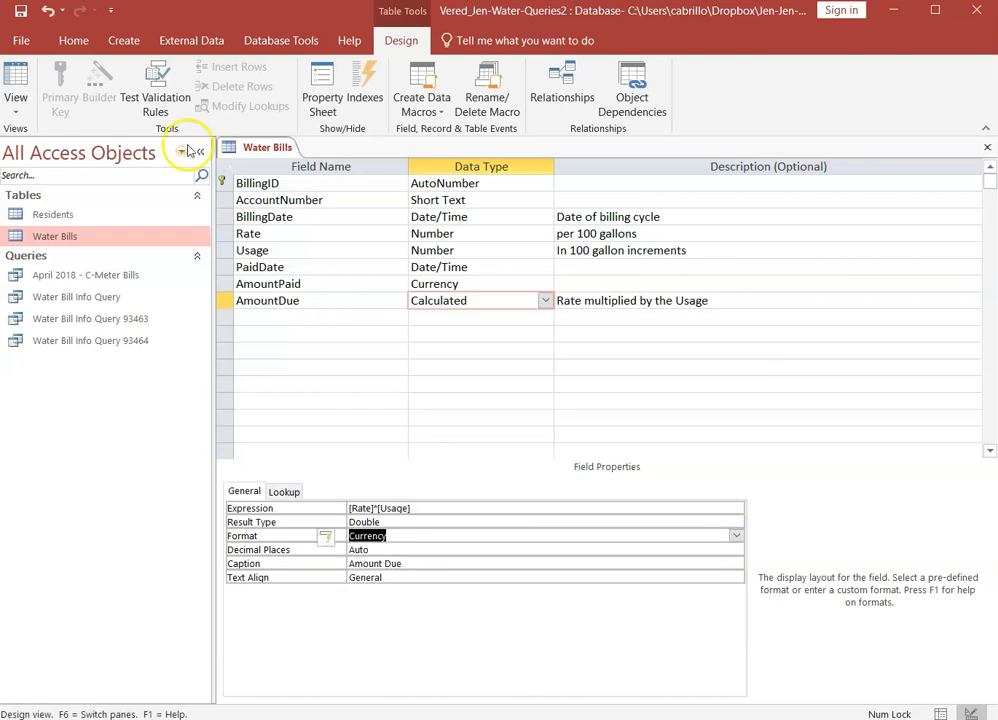
Save the format change and display the Water Bills records in Datasheet view.
{"action": "left_click", "coordinate": [21, 12]}
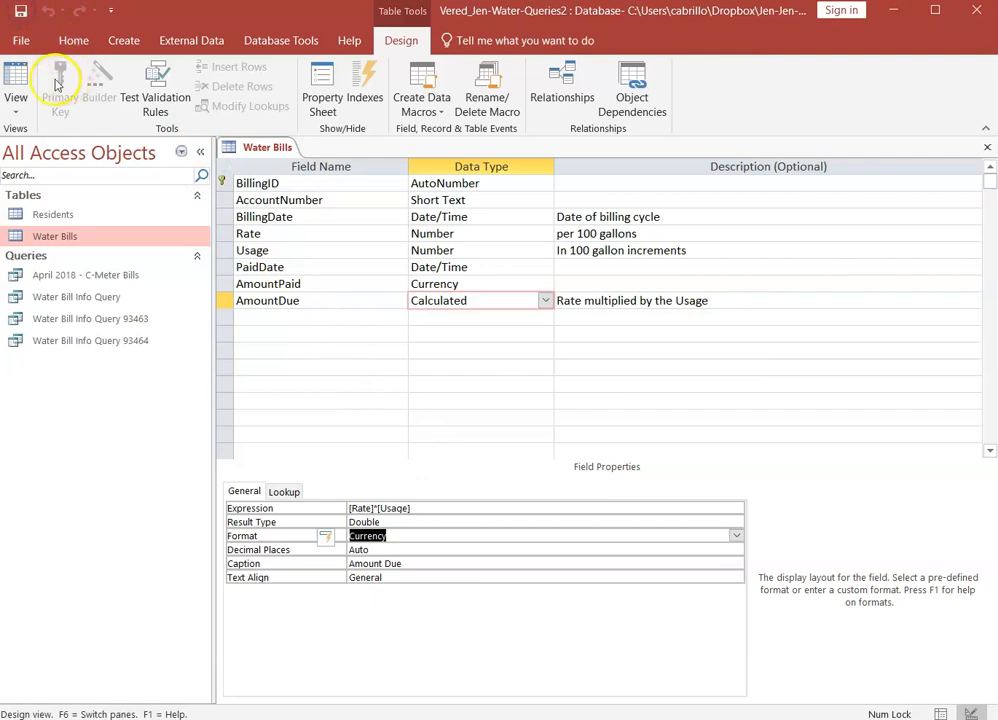
{"action": "left_click", "coordinate": [16, 86]}
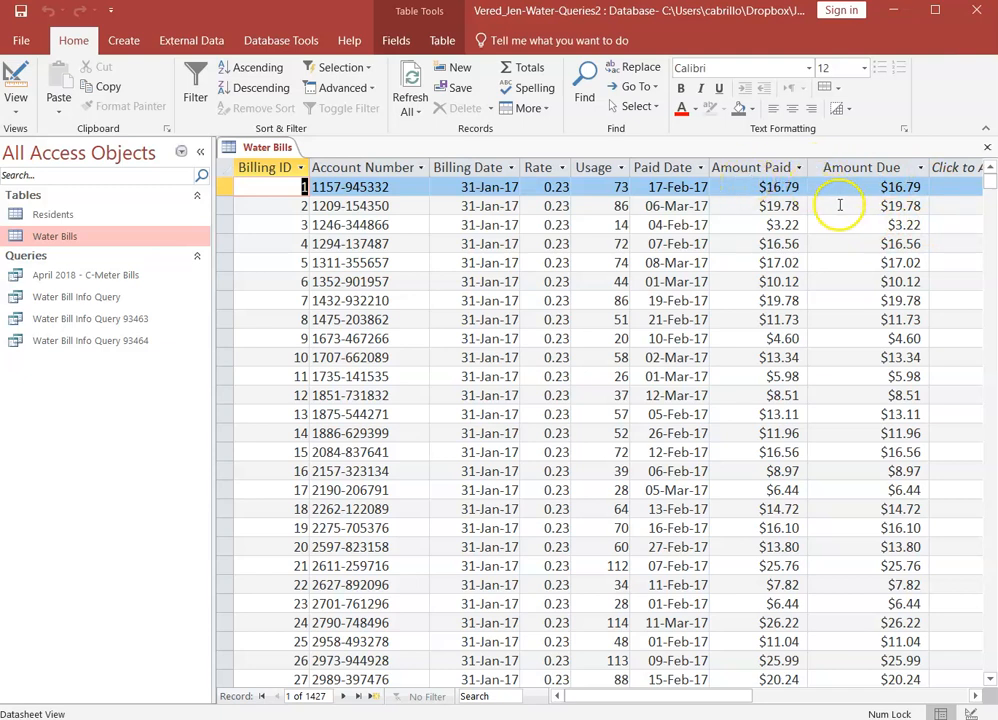
Add a new field named BalanceDue below AmountDue in the table's Design view.
{"action": "left_click", "coordinate": [13, 75]}
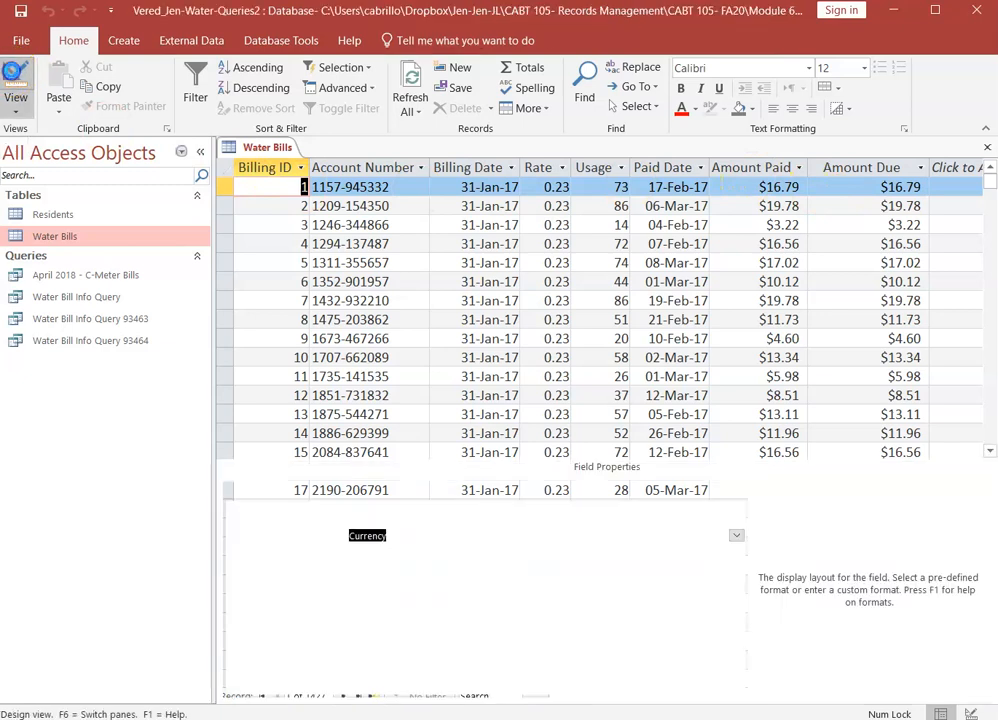
{"action": "left_click", "coordinate": [340, 320]}
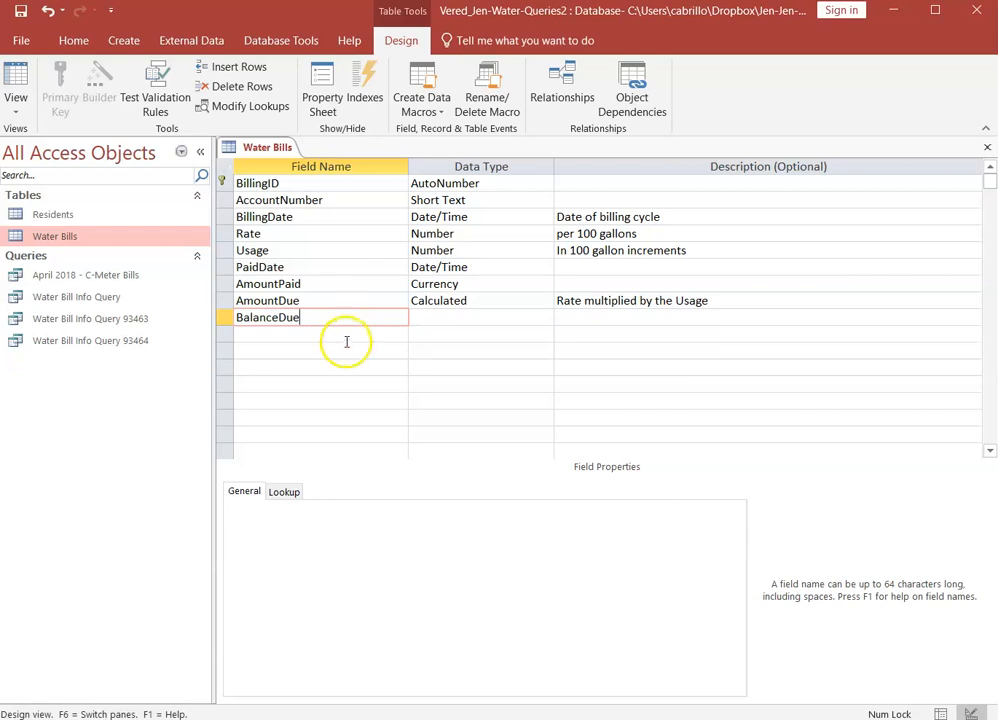
{"action": "left_click", "coordinate": [385, 317]}
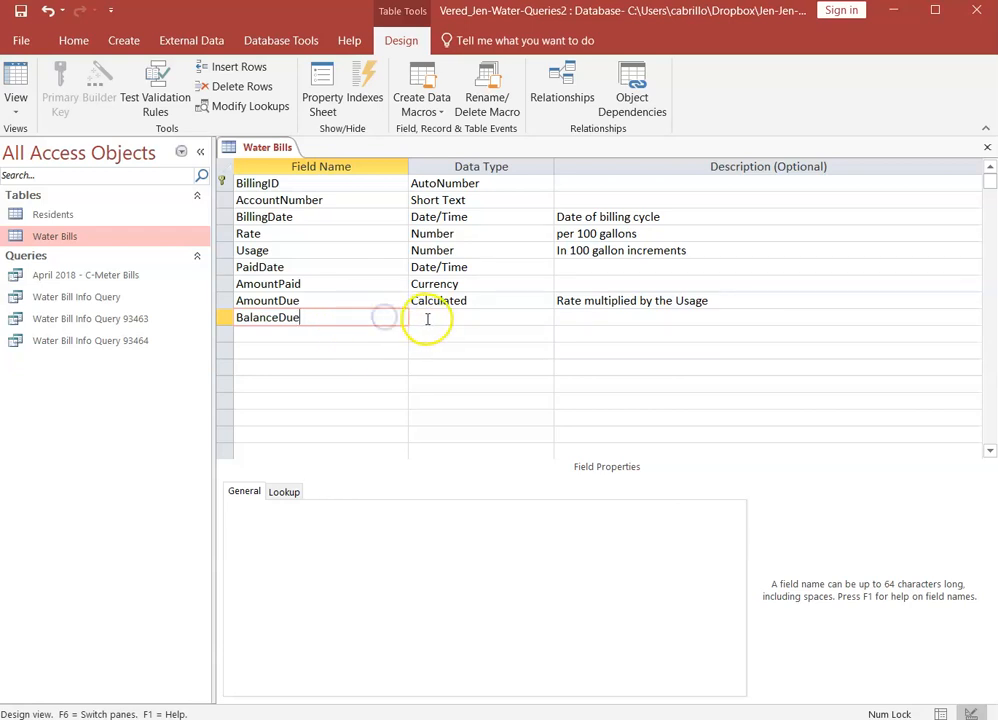
{"action": "left_click", "coordinate": [424, 317]}
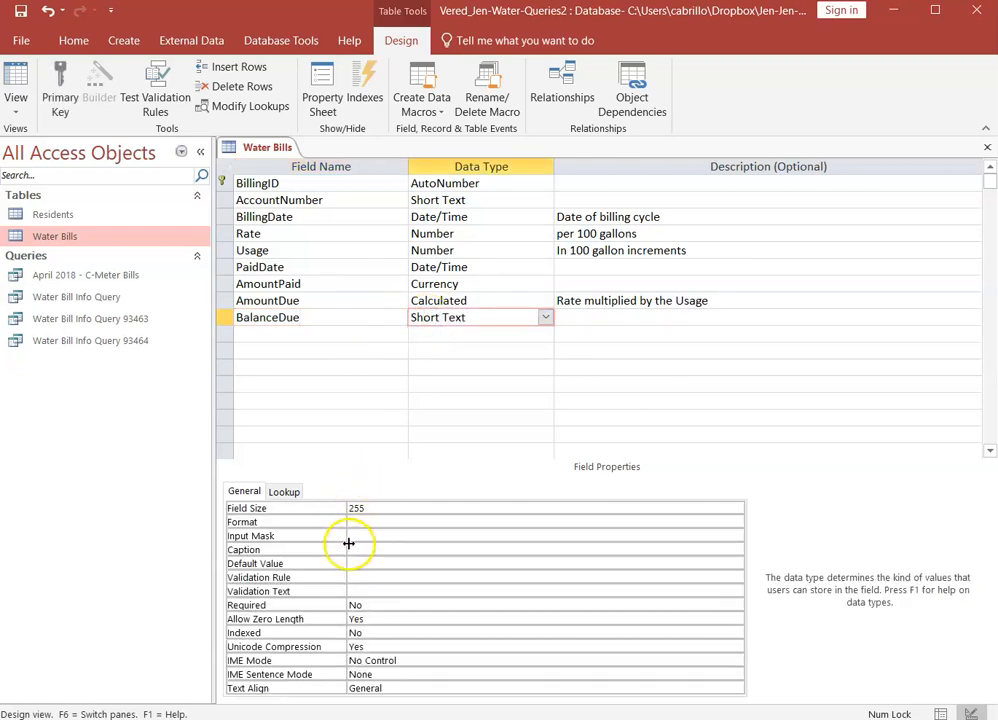
Give the BalanceDue field the caption Balance Due and the description "Amount Due minus Amount Paid".
{"action": "left_click", "coordinate": [294, 317]}
{"action": "left_click", "coordinate": [220, 318]}
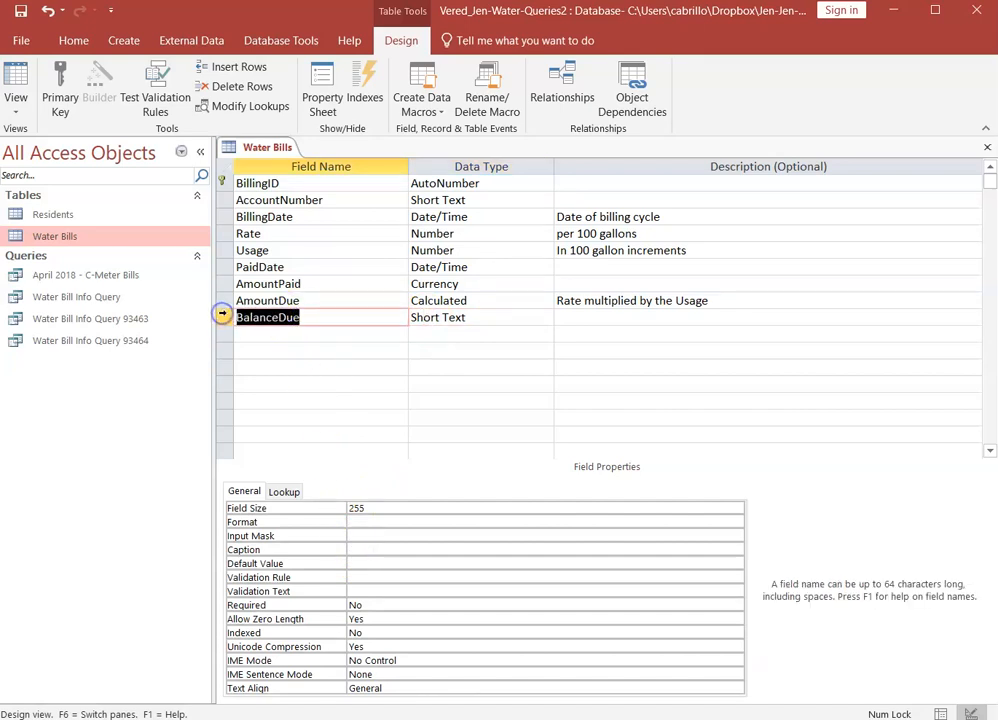
{"action": "left_click", "coordinate": [369, 549]}
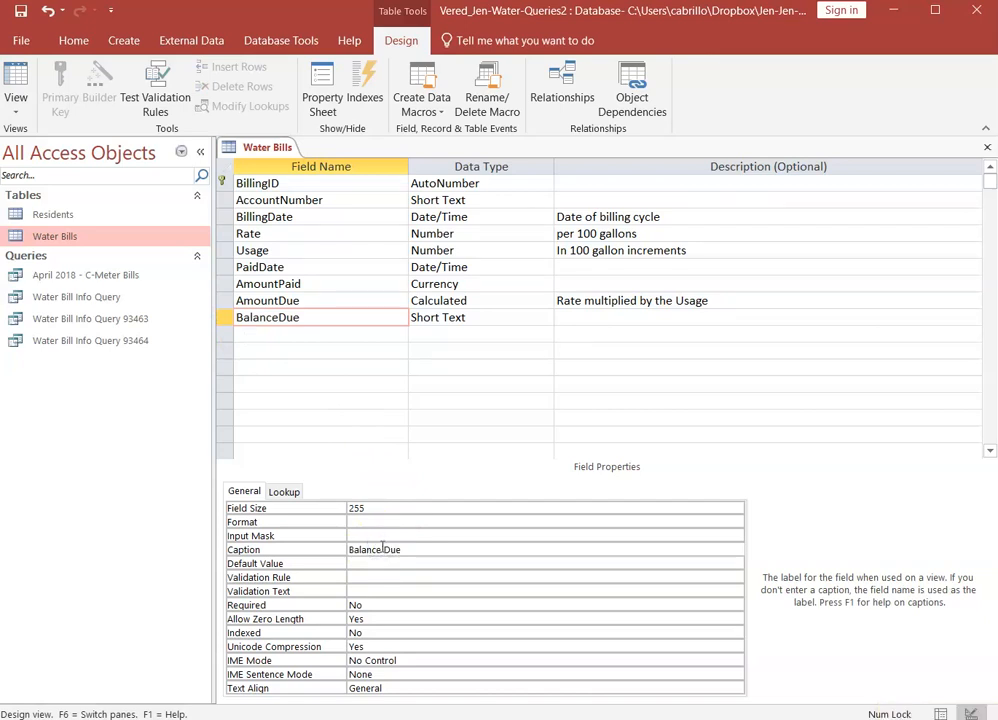
{"action": "left_click", "coordinate": [743, 320]}
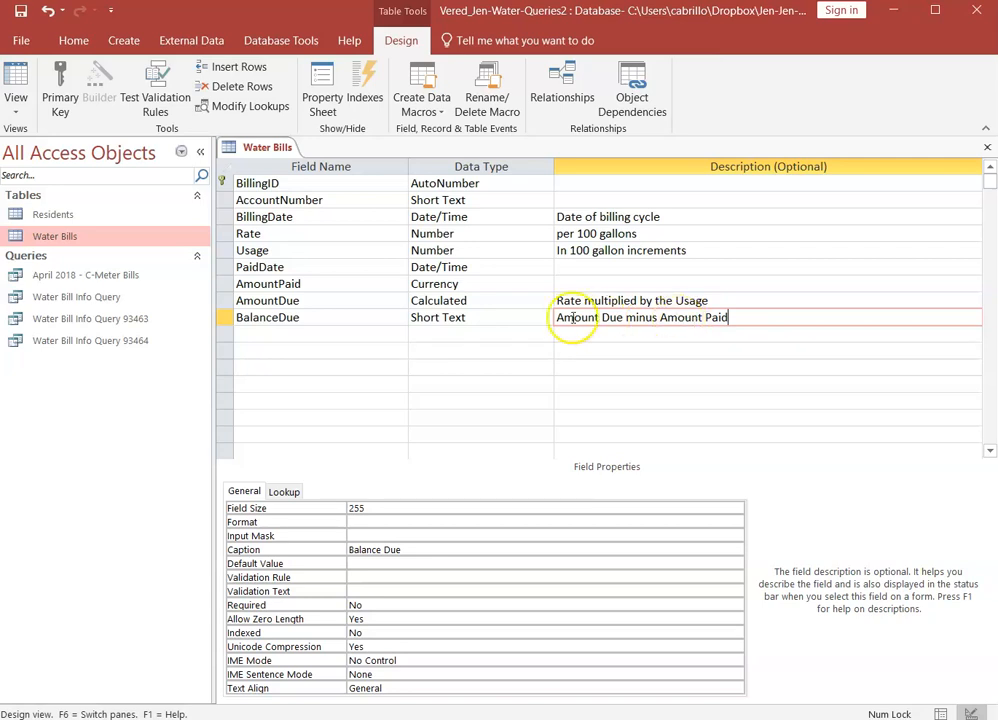
Set the BalanceDue field's data type to Calculated and close the Expression Builder without entering an expression.
{"action": "left_click", "coordinate": [532, 317]}
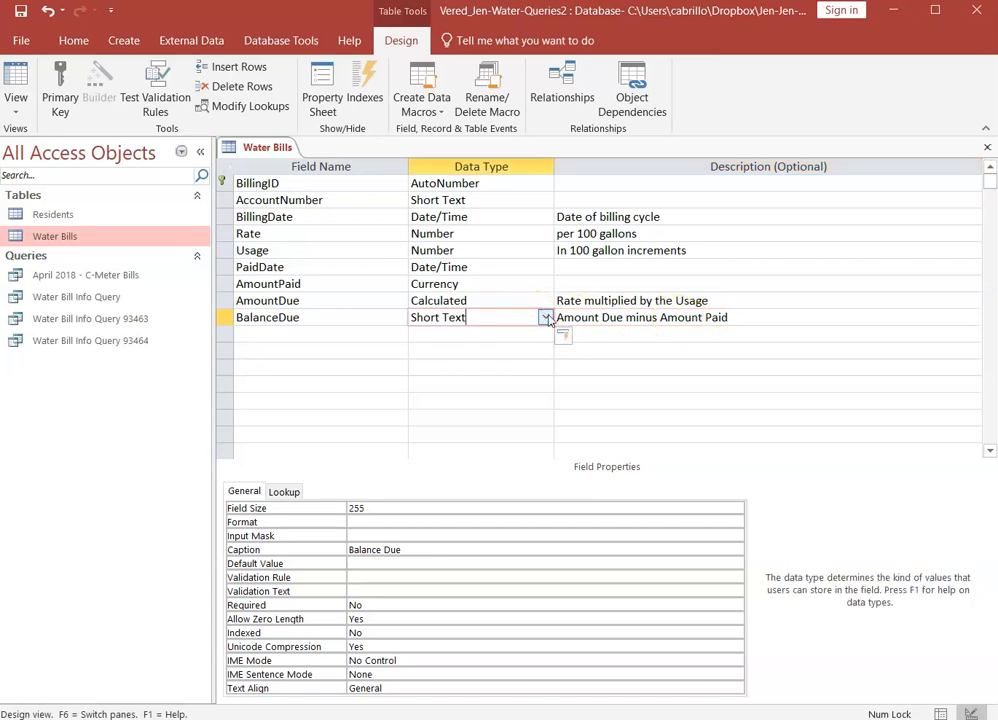
{"action": "left_click", "coordinate": [545, 317]}
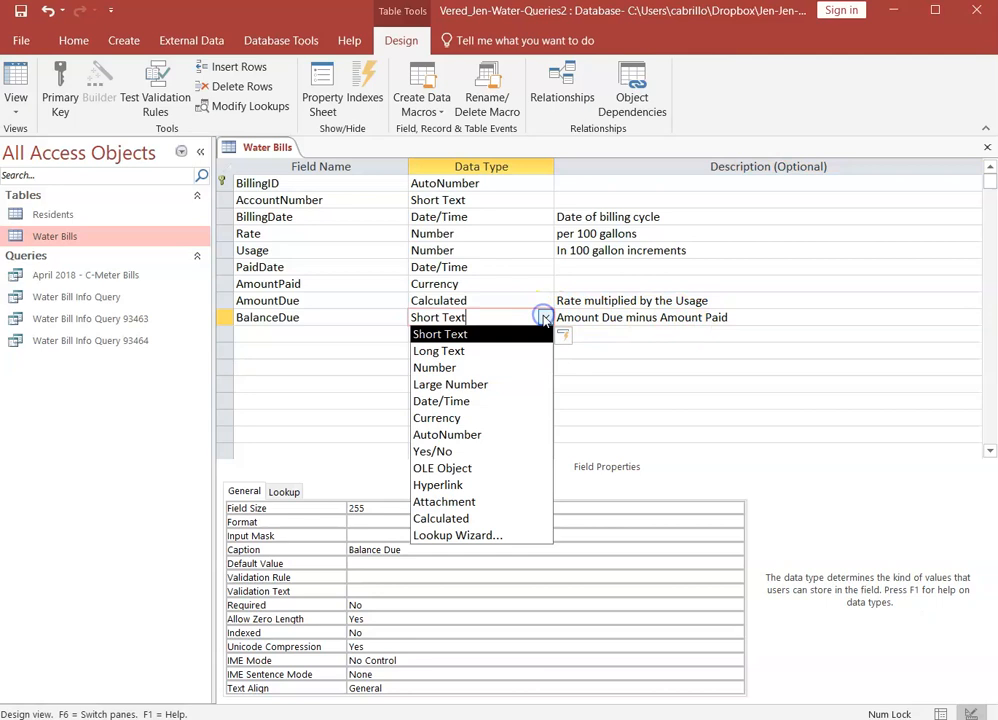
{"action": "left_click", "coordinate": [503, 519]}
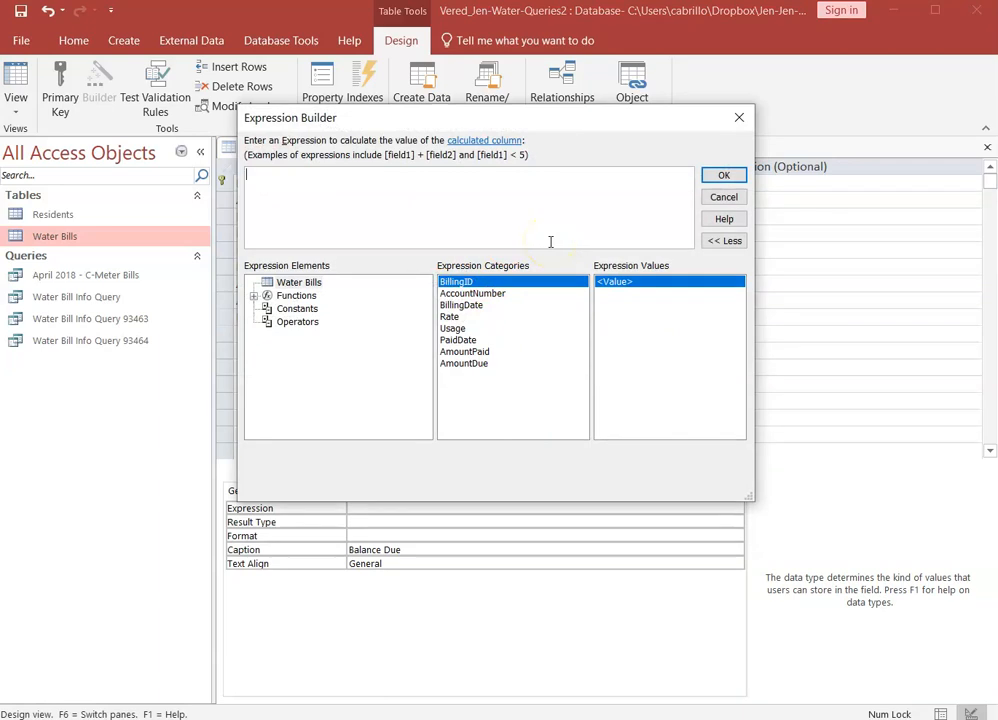
{"action": "left_click", "coordinate": [739, 117]}
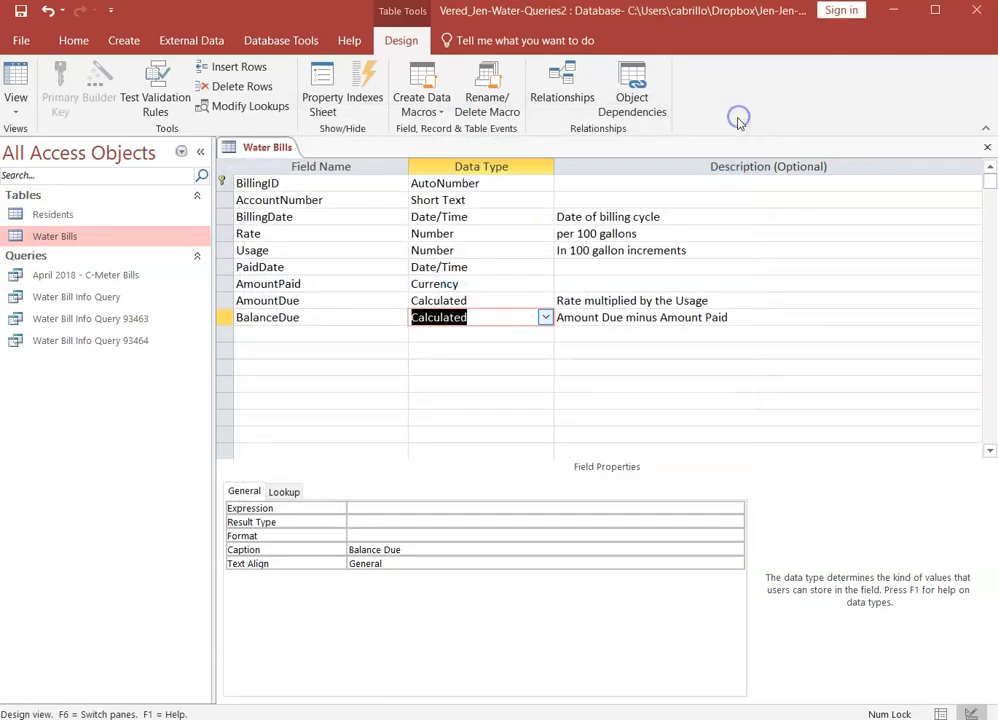
Enter [AmountDue]-[AmountPaid] as the BalanceDue field's expression in its field properties.
{"action": "left_click", "coordinate": [409, 510]}
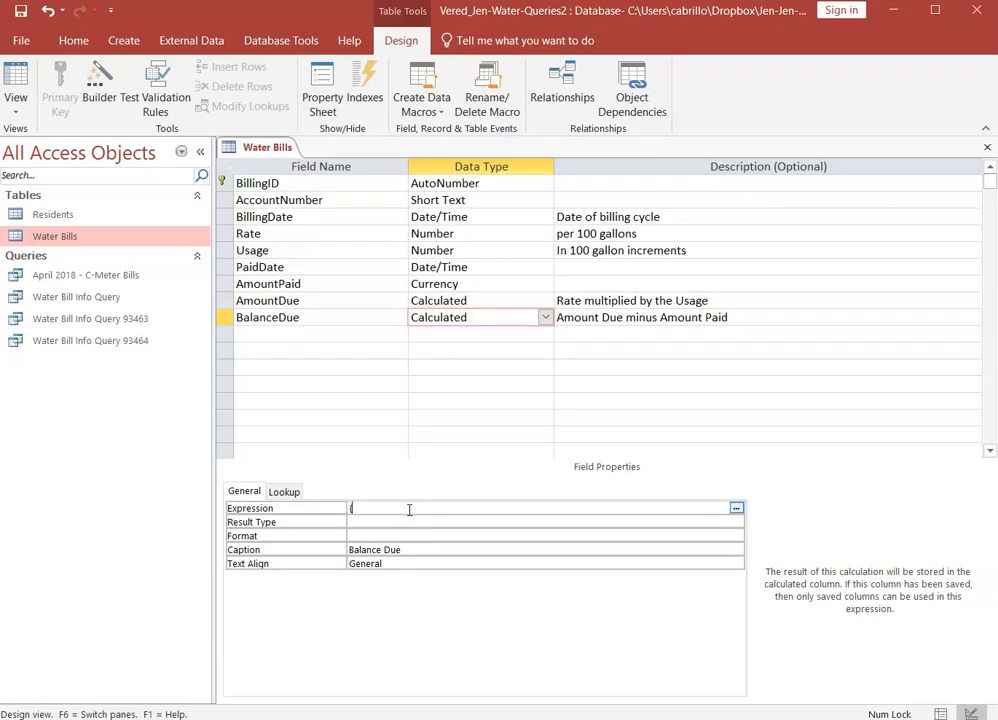
{"action": "type", "text": "[Amount"}
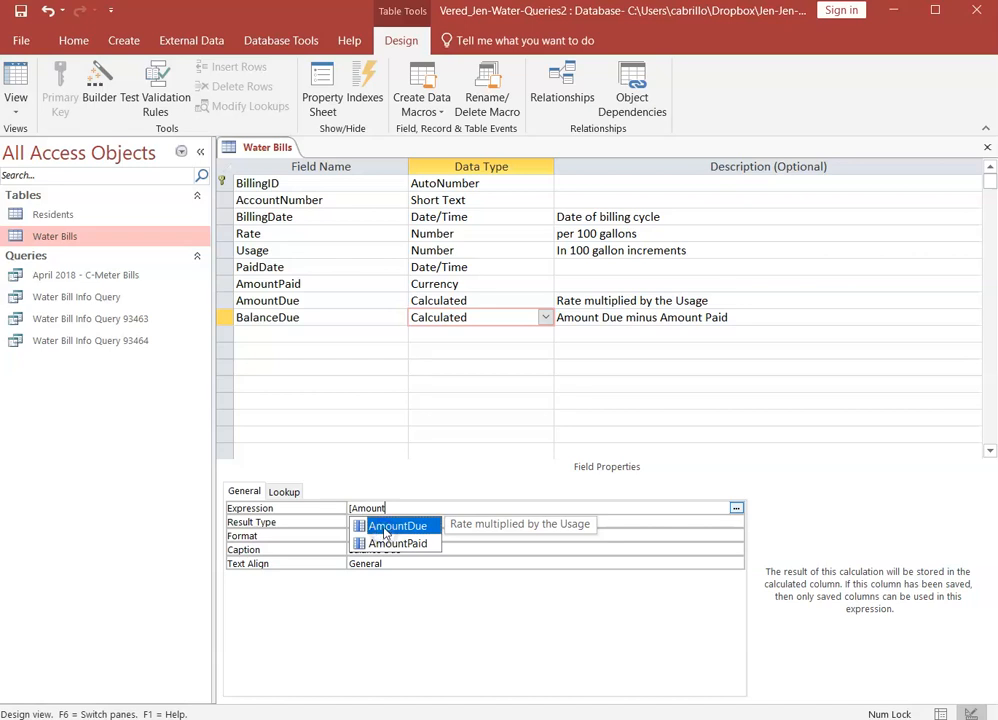
{"action": "double_click", "coordinate": [386, 530]}
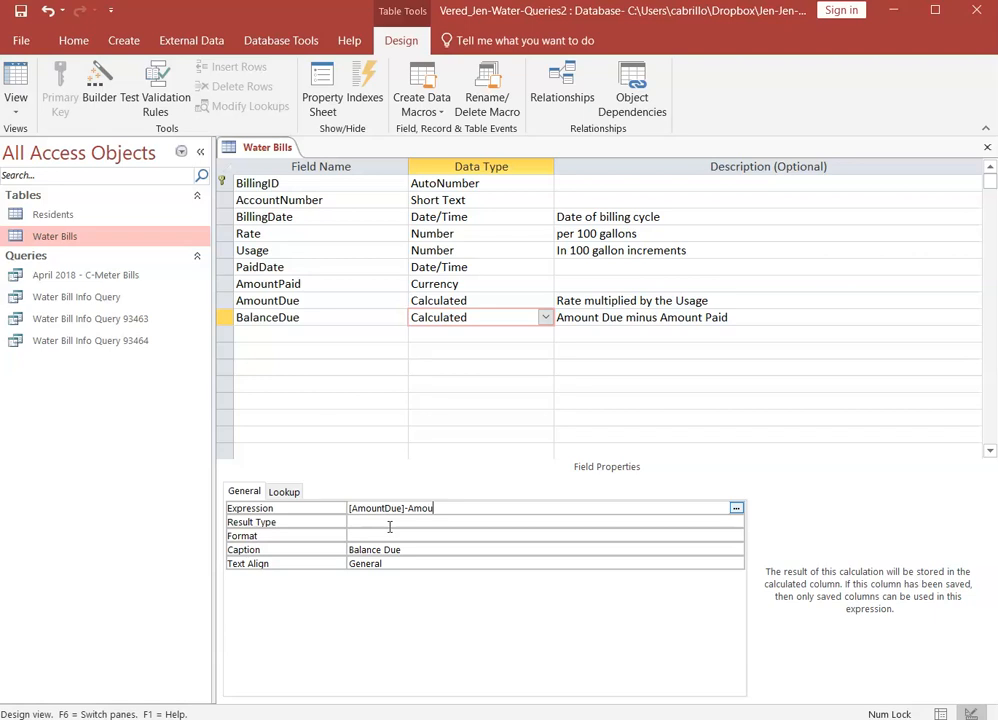
{"action": "type", "text": "n"}
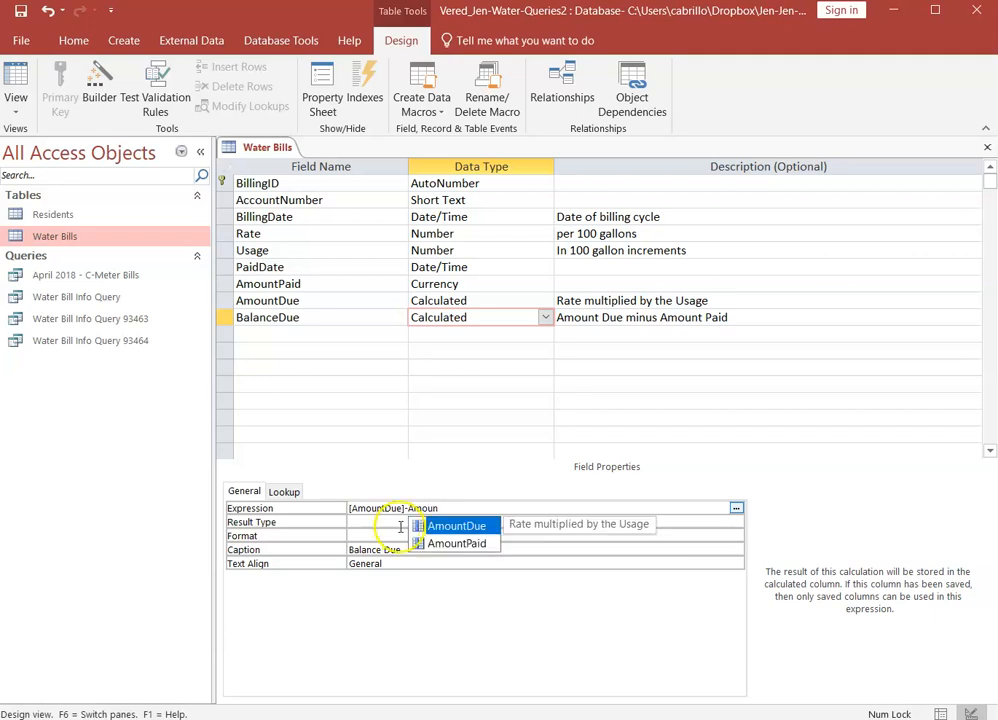
{"action": "left_click", "coordinate": [452, 545]}
{"action": "double_click", "coordinate": [452, 545]}
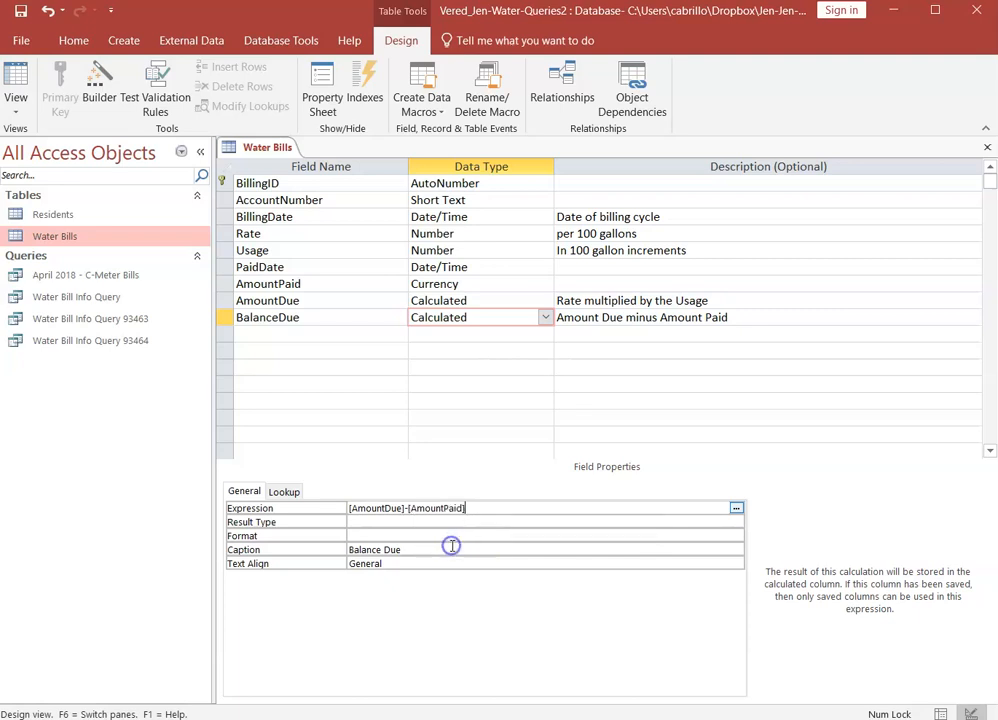
{"action": "left_click", "coordinate": [474, 507]}
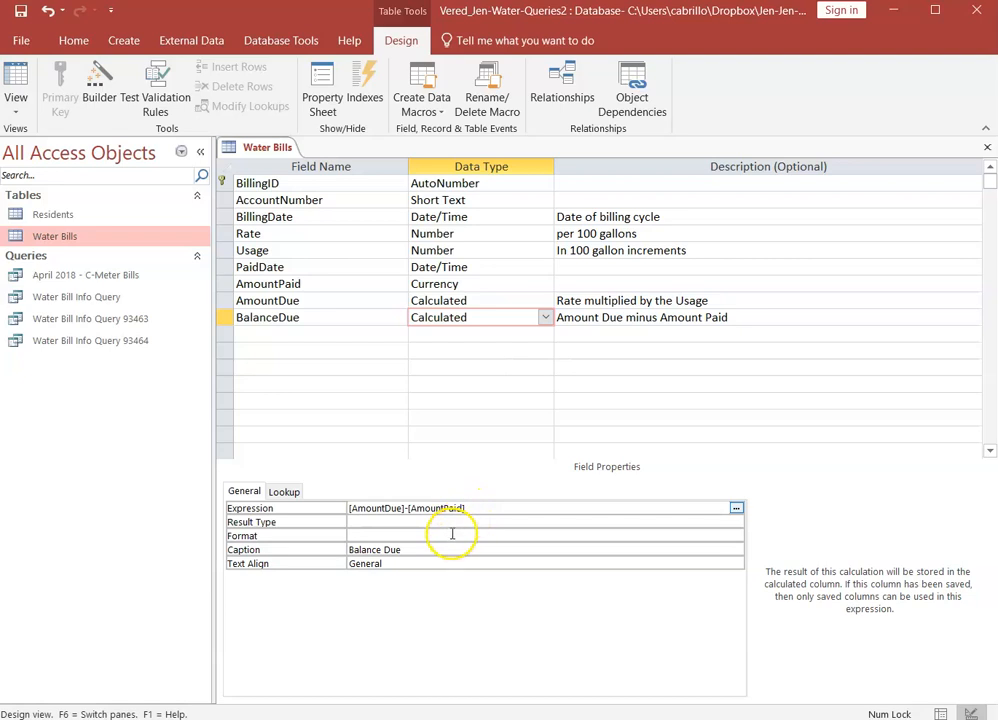
Set the BalanceDue field's display format to Currency.
{"action": "left_click", "coordinate": [452, 535]}
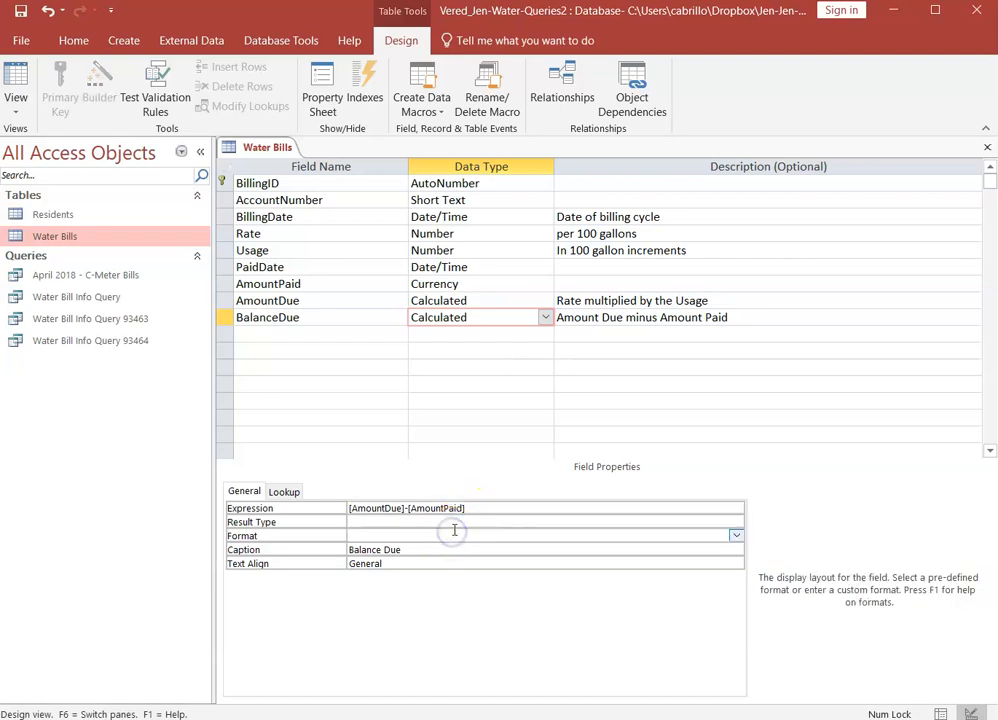
{"action": "left_click", "coordinate": [735, 538]}
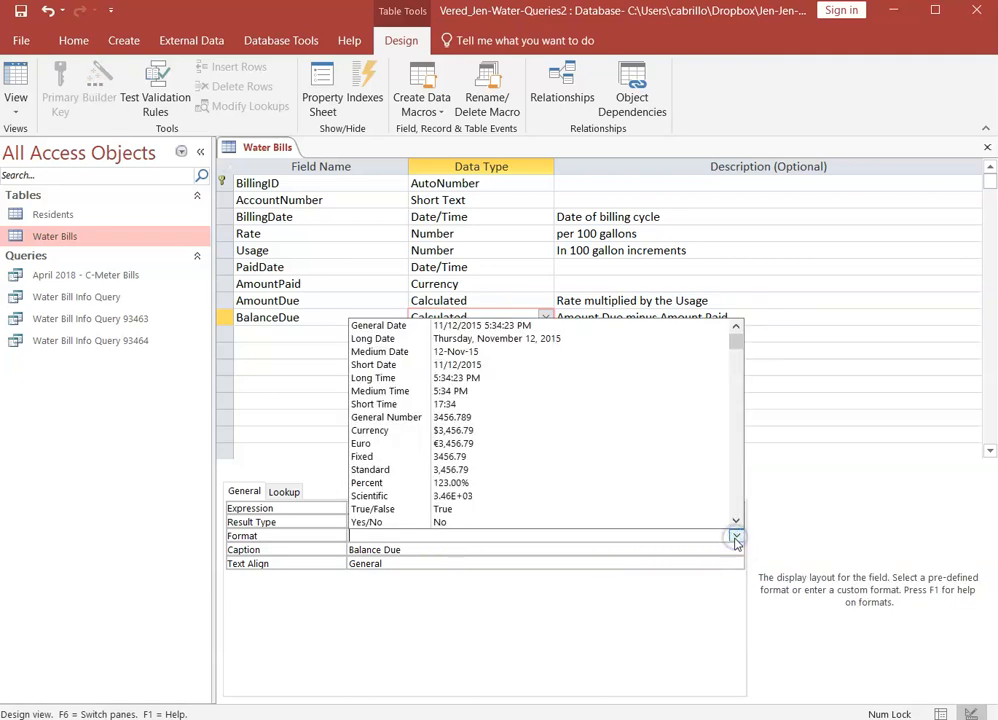
{"action": "left_click", "coordinate": [566, 430]}
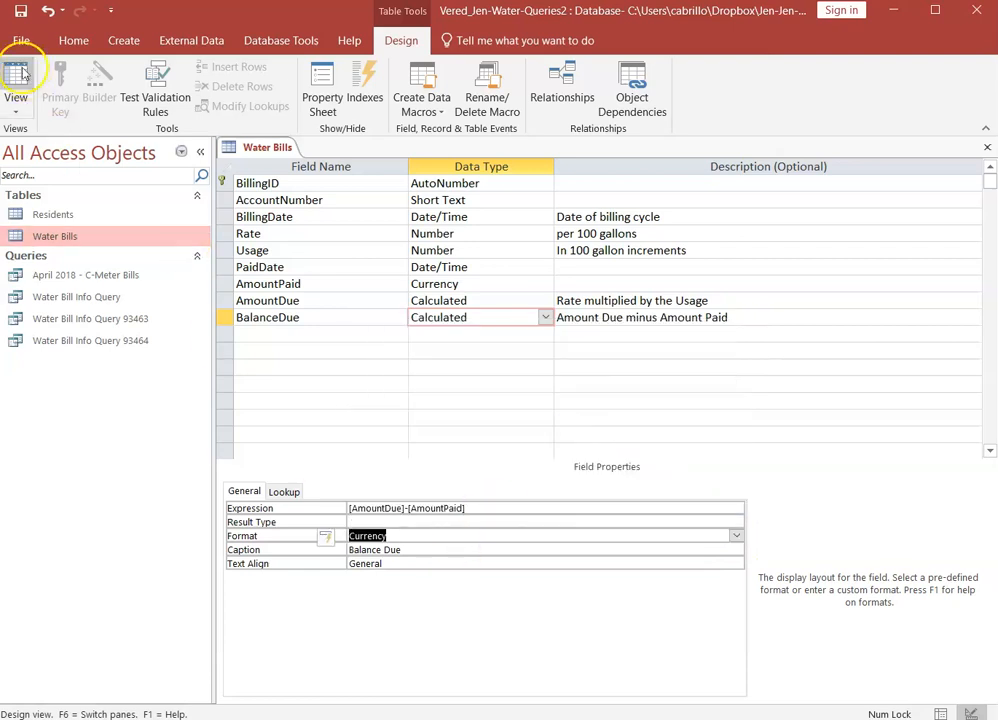
Save the table design and widen the Balance Due column in Datasheet view so its full heading fits.
{"action": "left_click", "coordinate": [16, 12]}
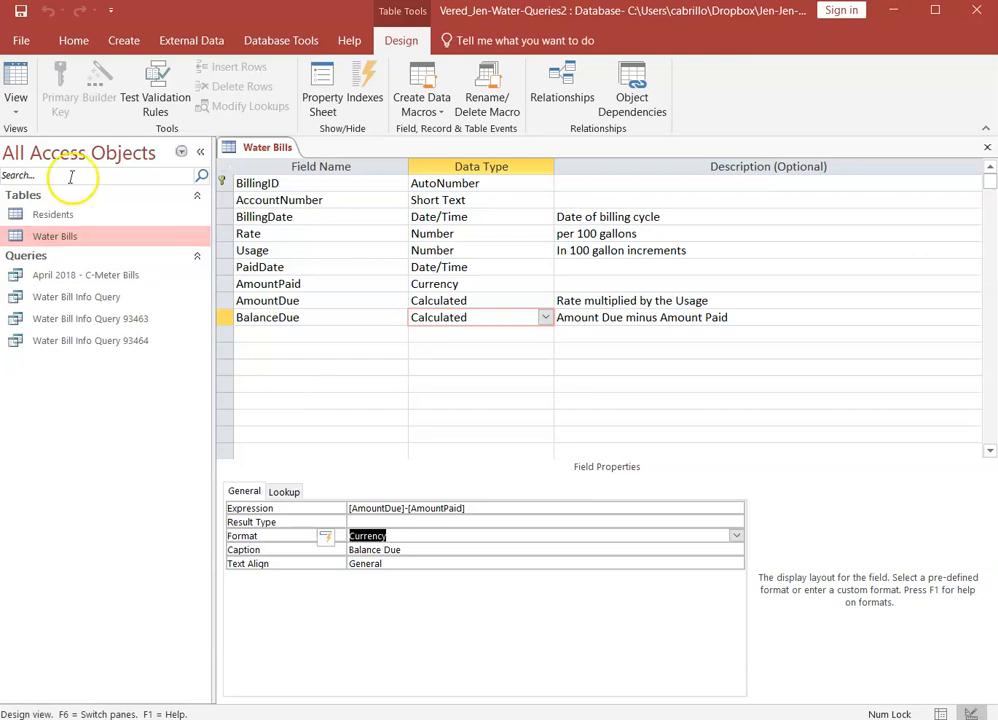
{"action": "left_click", "coordinate": [18, 86]}
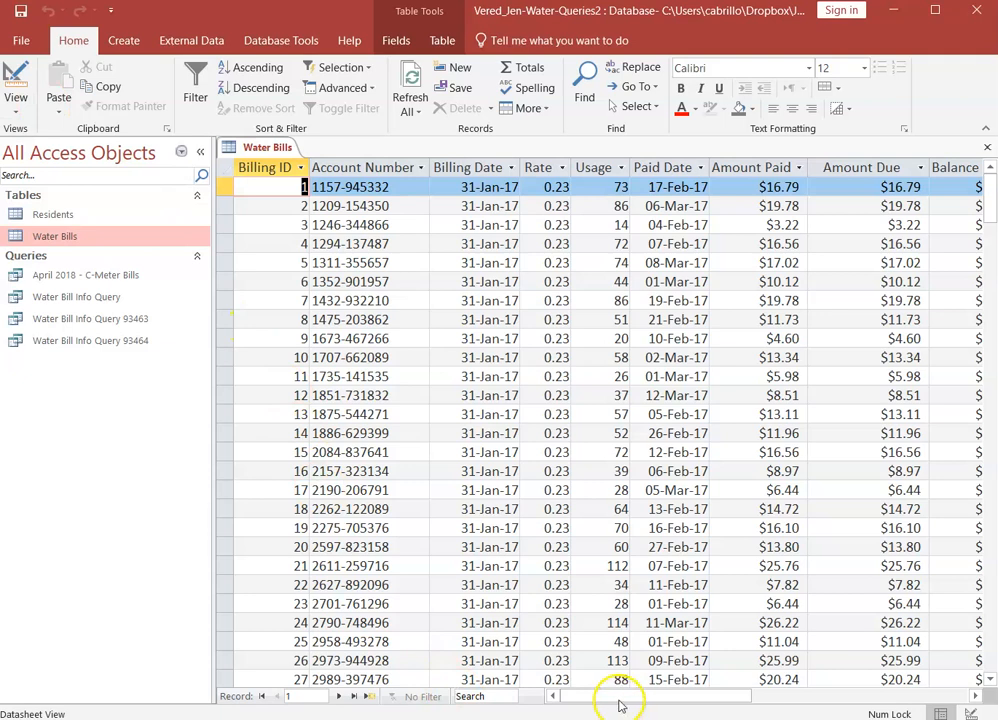
{"action": "left_click_drag", "start_coordinate": [619, 700], "coordinate": [653, 700]}
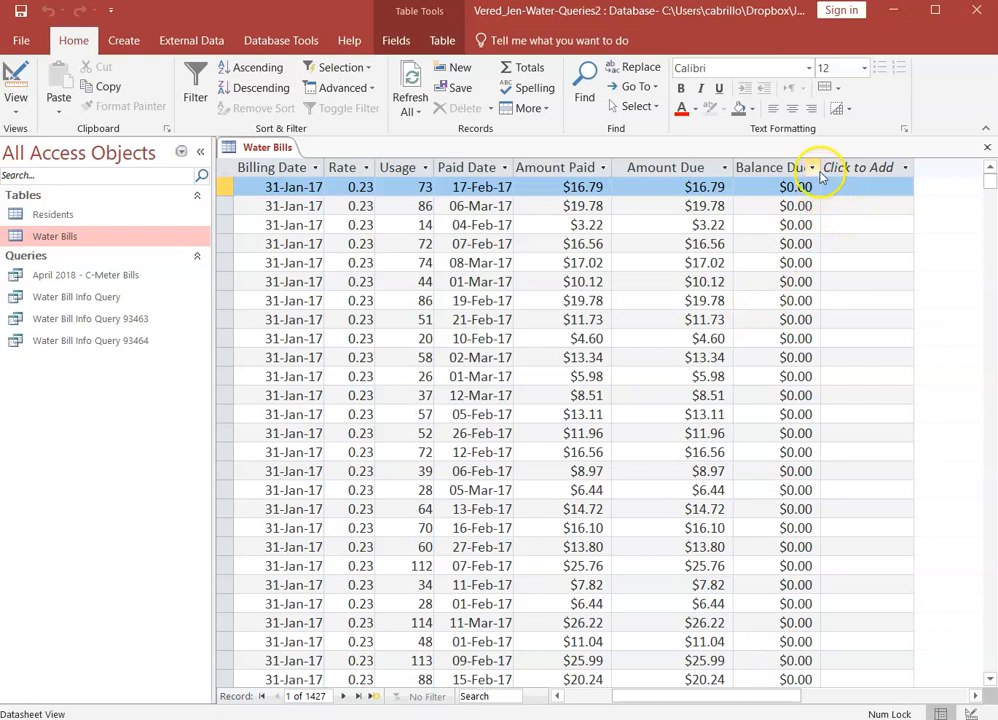
{"action": "left_click_drag", "start_coordinate": [818, 168], "coordinate": [829, 168]}
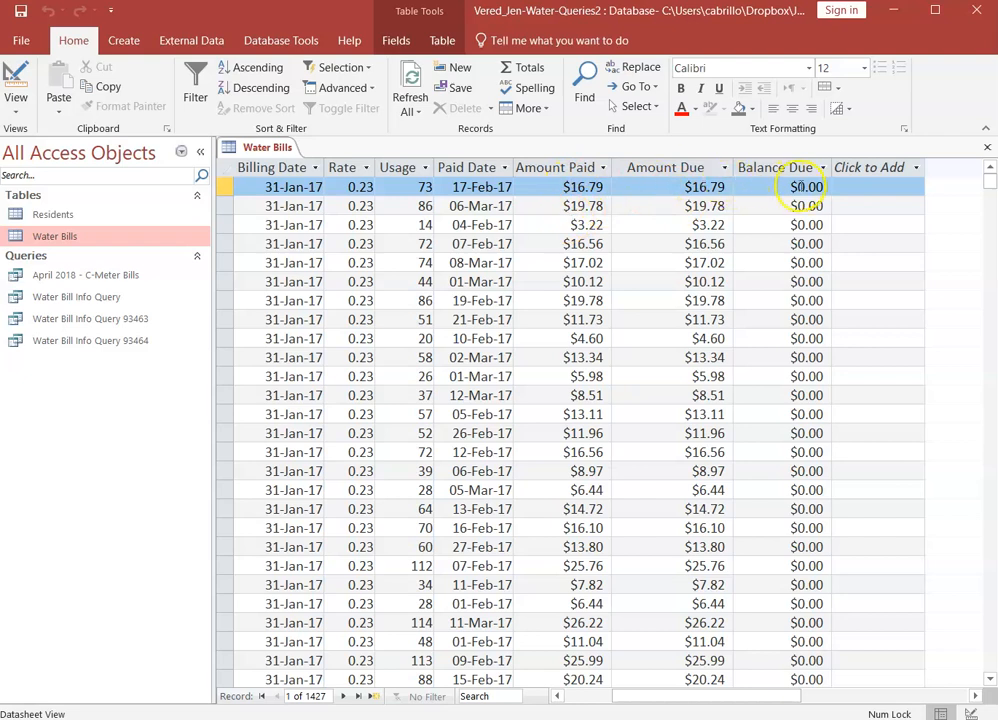
Examine the Balance Due values across the records, comparing them with Amount Paid and Amount Due for overpaid and unpaid bills.
{"action": "left_click_drag", "start_coordinate": [988, 190], "coordinate": [990, 193]}
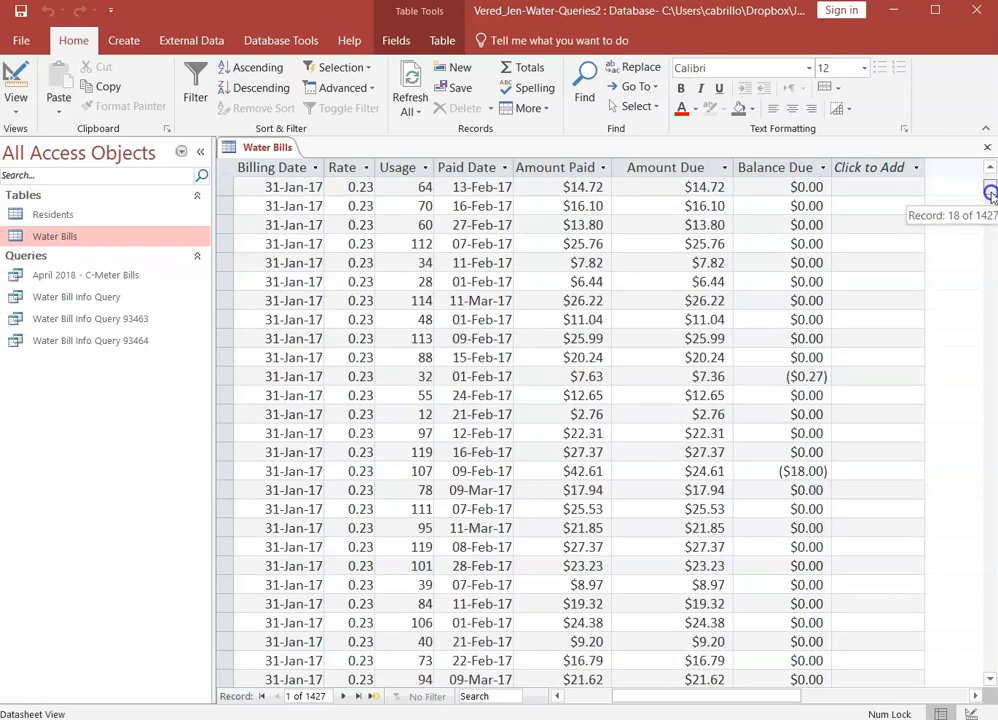
{"action": "left_click", "coordinate": [684, 376]}
{"action": "left_click", "coordinate": [742, 452]}
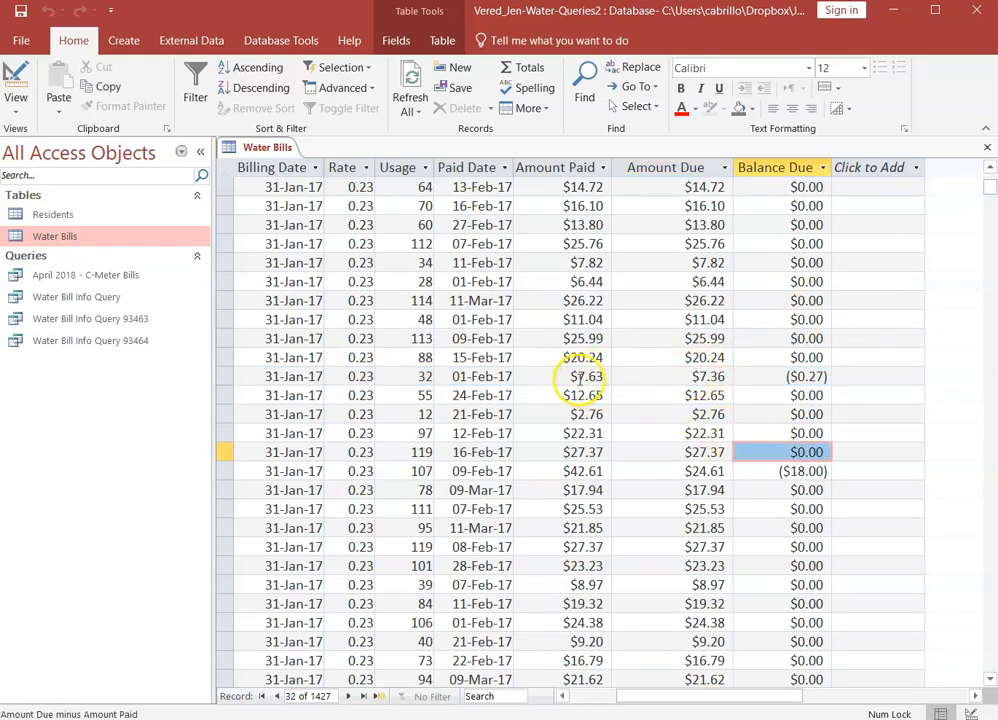
{"action": "left_click", "coordinate": [826, 376]}
{"action": "left_click", "coordinate": [822, 376]}
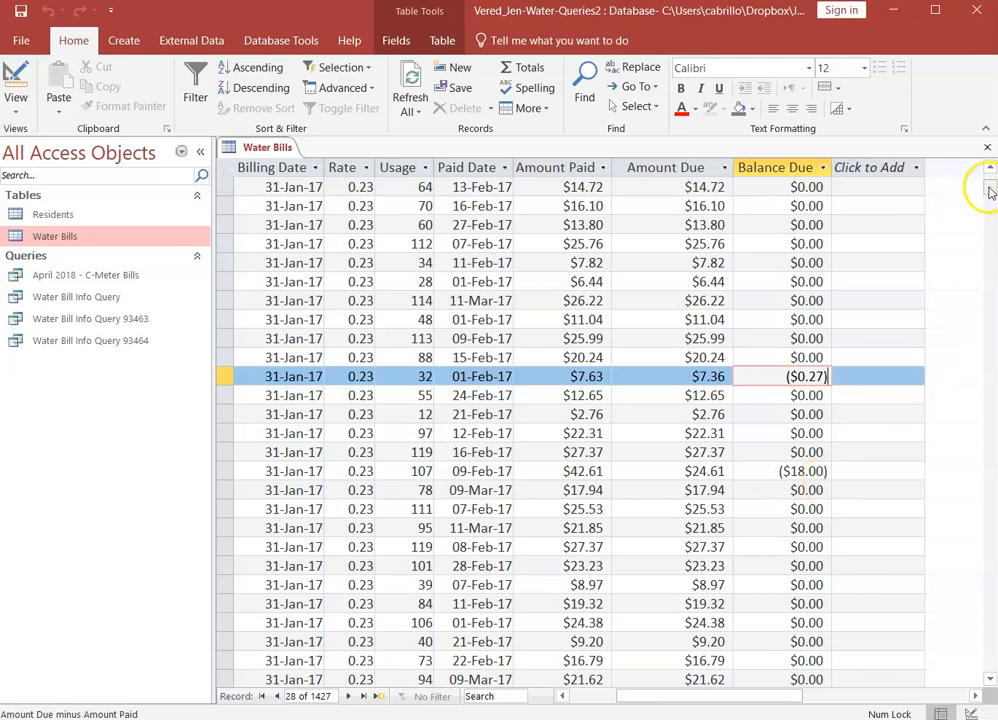
{"action": "left_click_drag", "start_coordinate": [989, 192], "coordinate": [990, 366]}
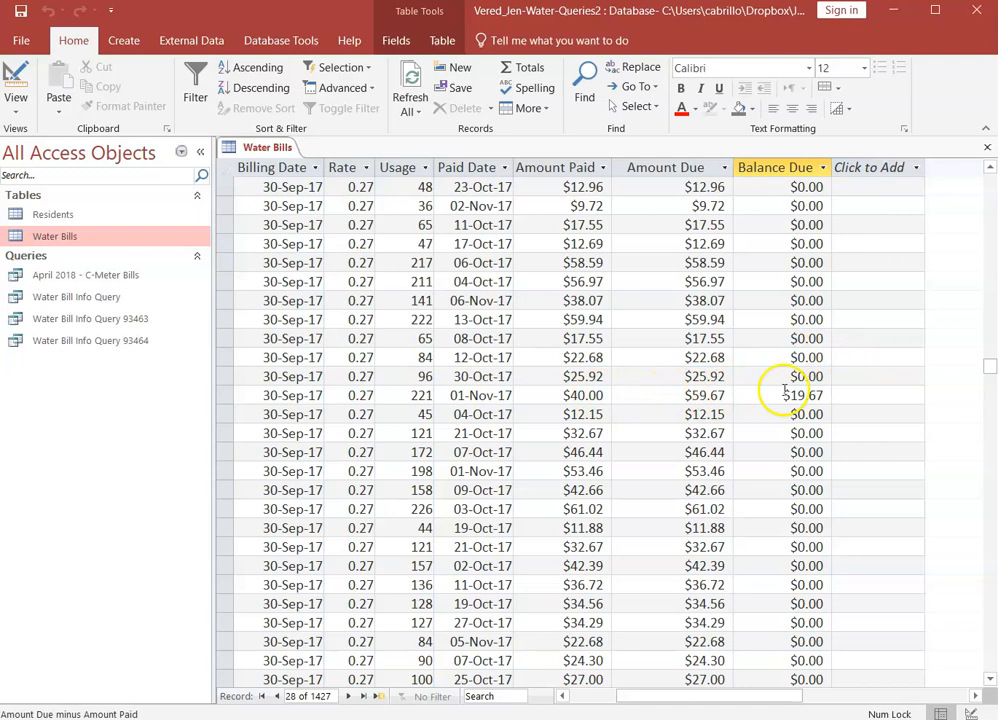
{"action": "left_click_drag", "start_coordinate": [994, 363], "coordinate": [992, 378]}
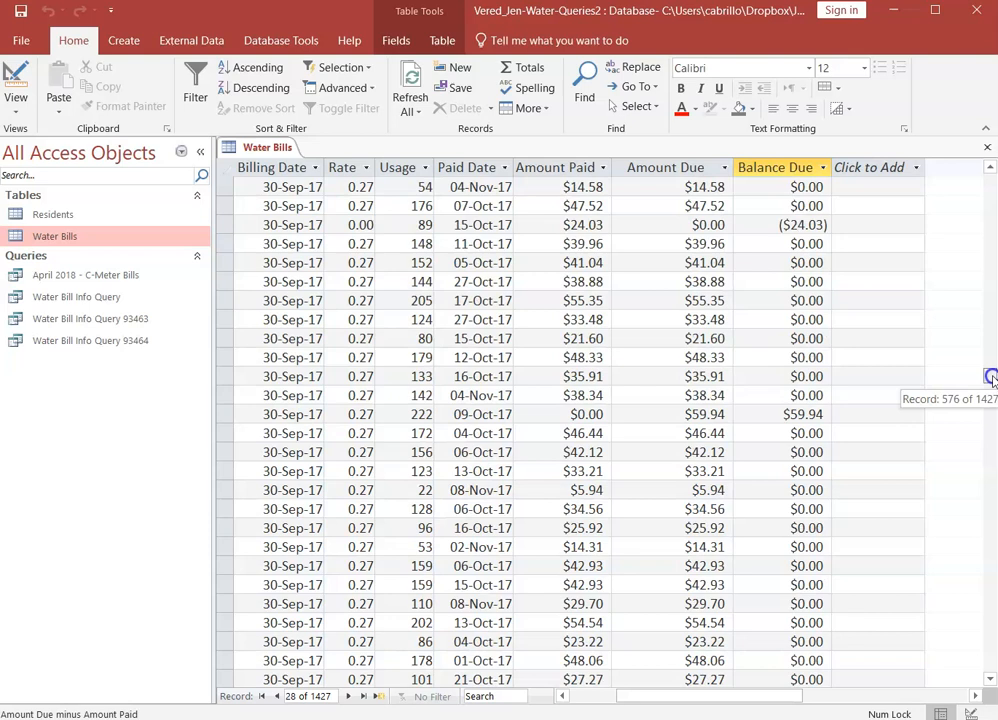
{"action": "left_click_drag", "start_coordinate": [991, 377], "coordinate": [990, 377]}
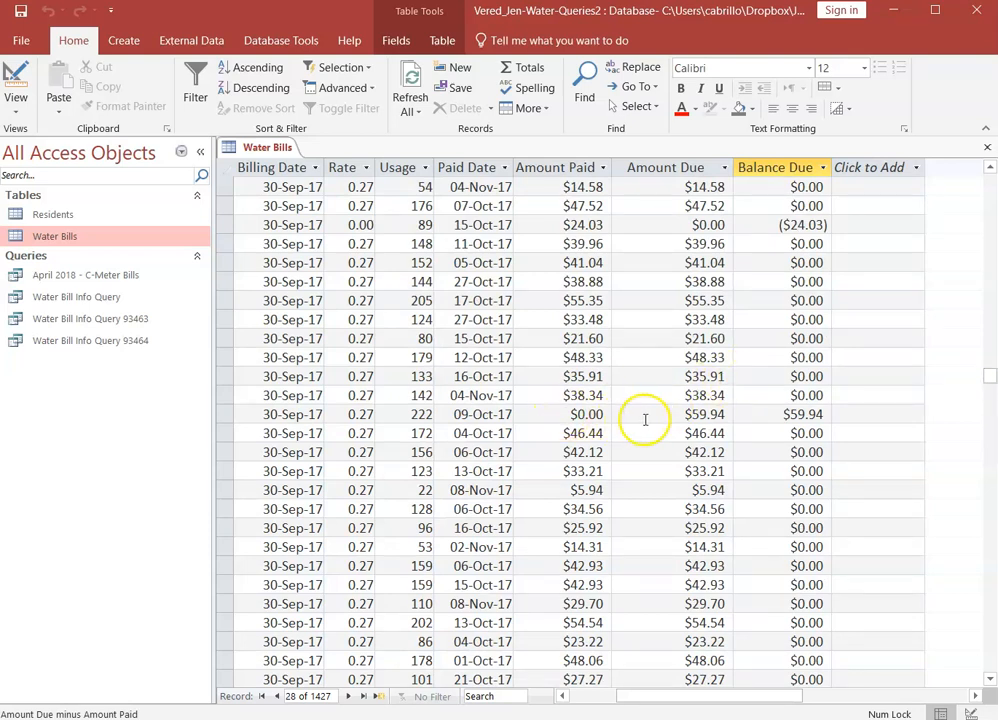